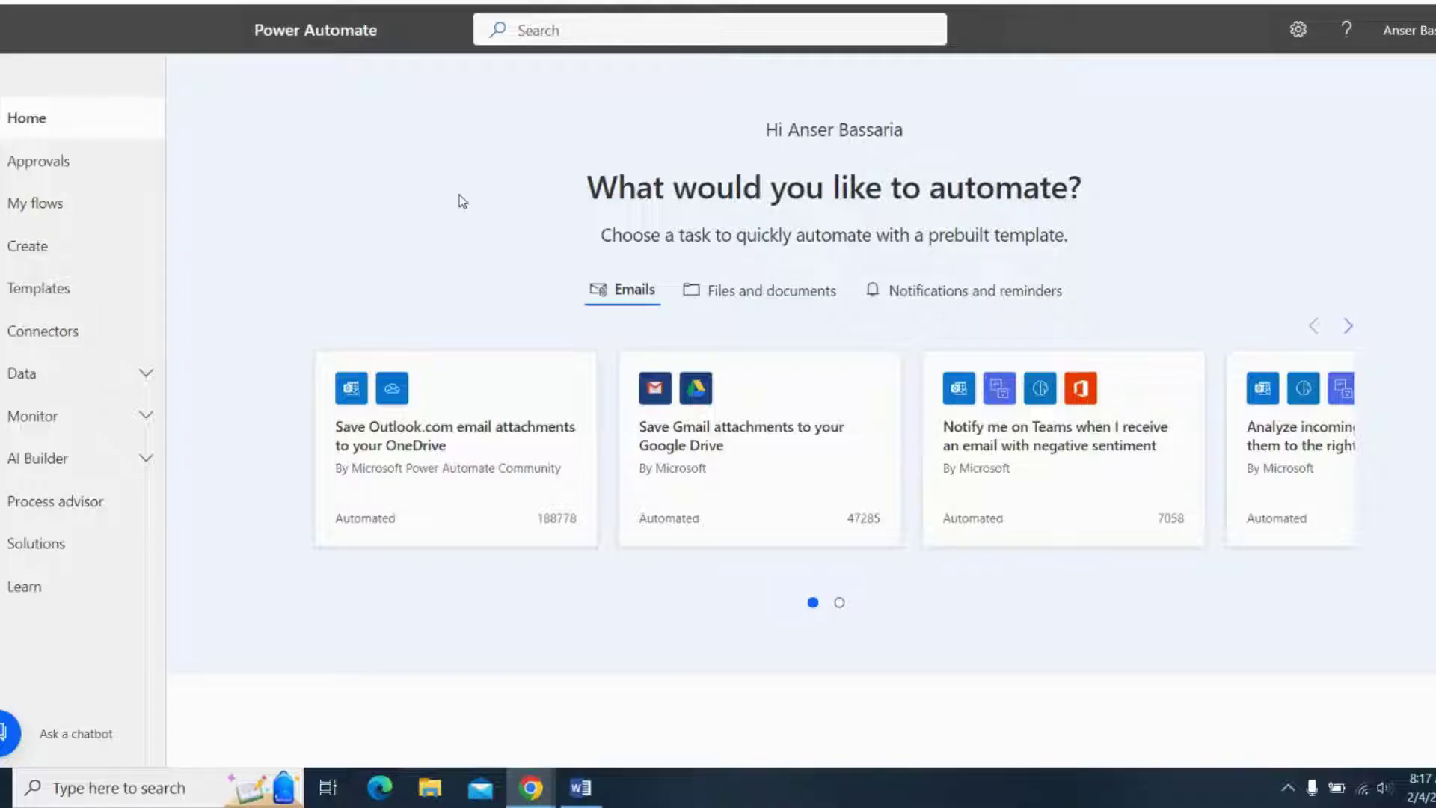
Start building an automated cloud flow from blank and name it Sales Report.
left_click(93, 263)
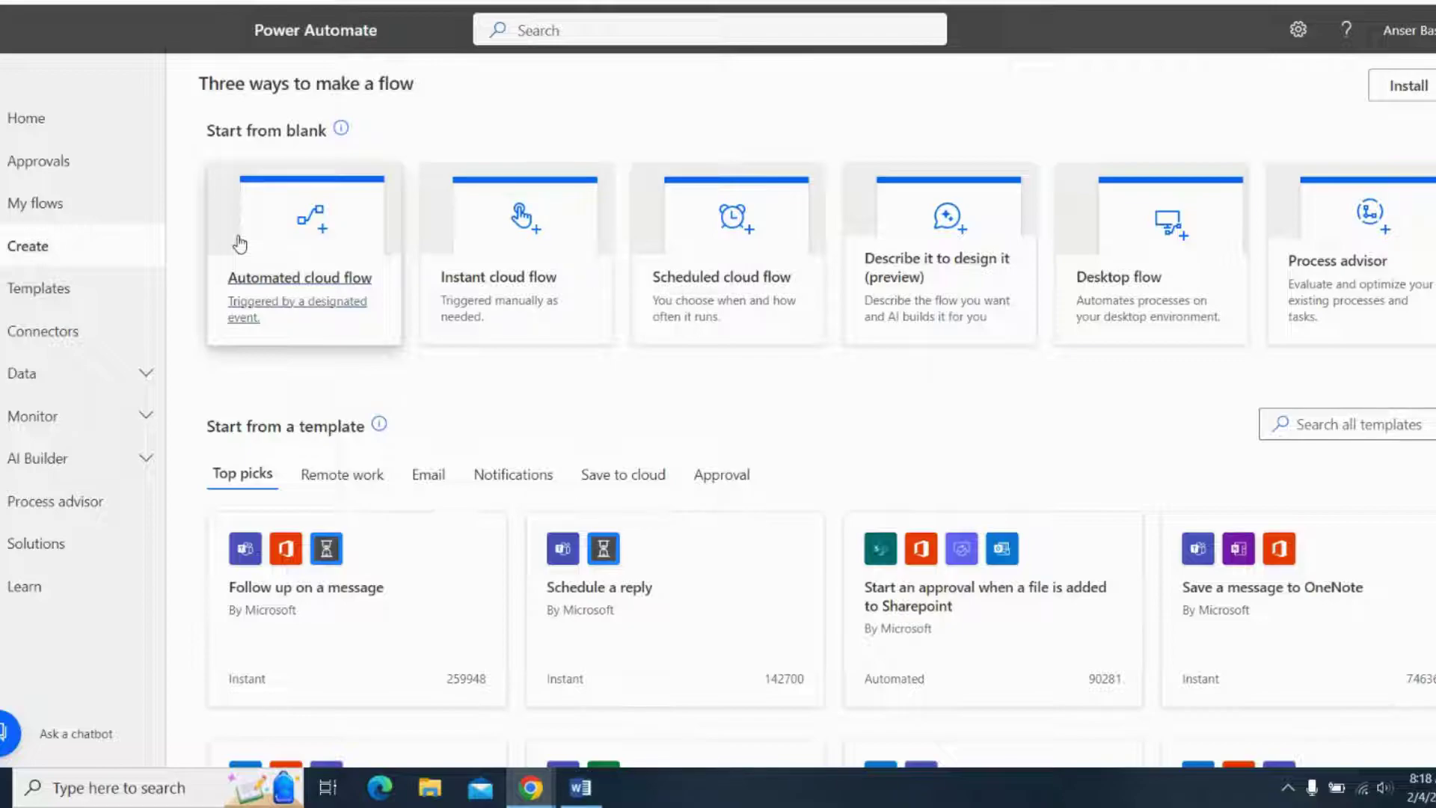
left_click(239, 244)
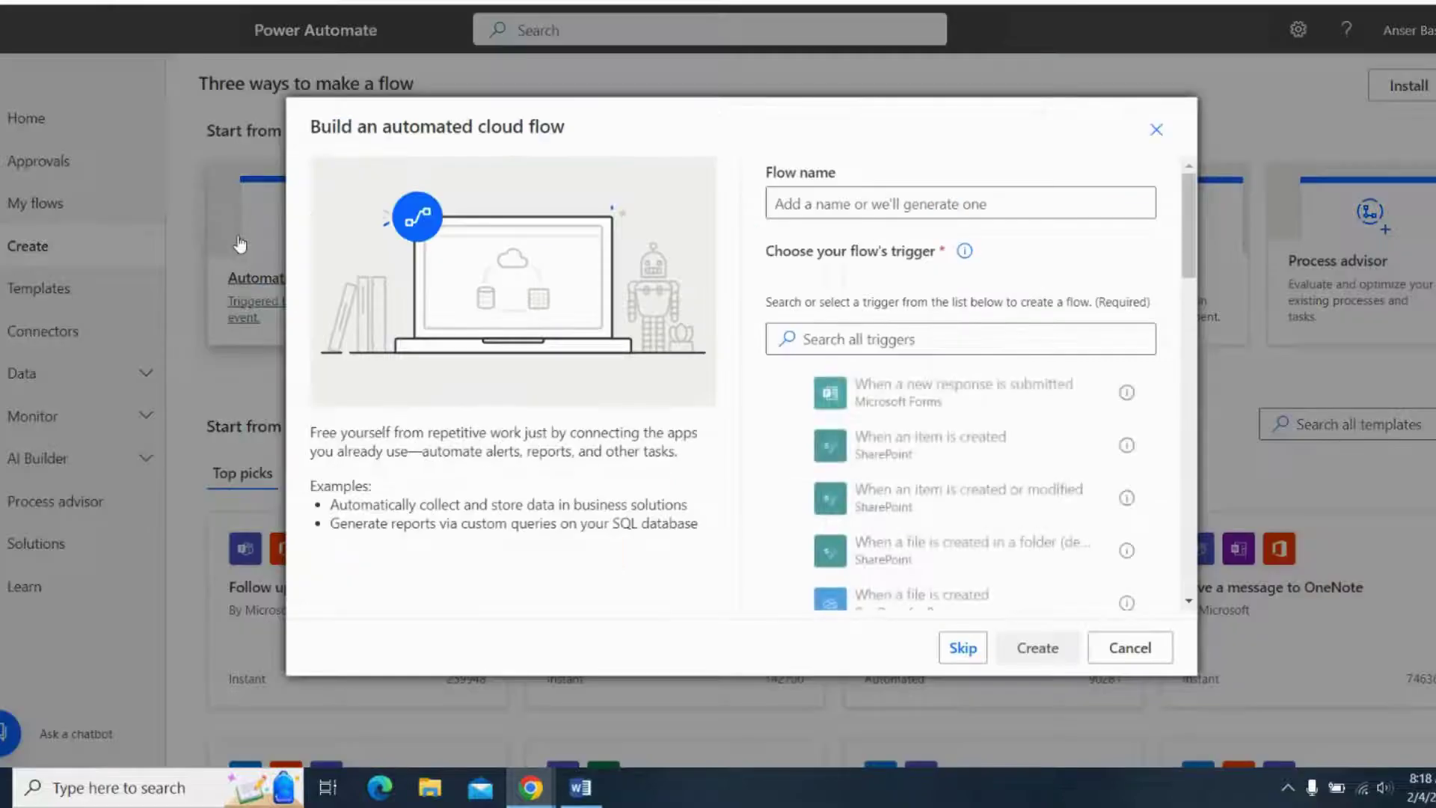
left_click(824, 196)
type("Sales")
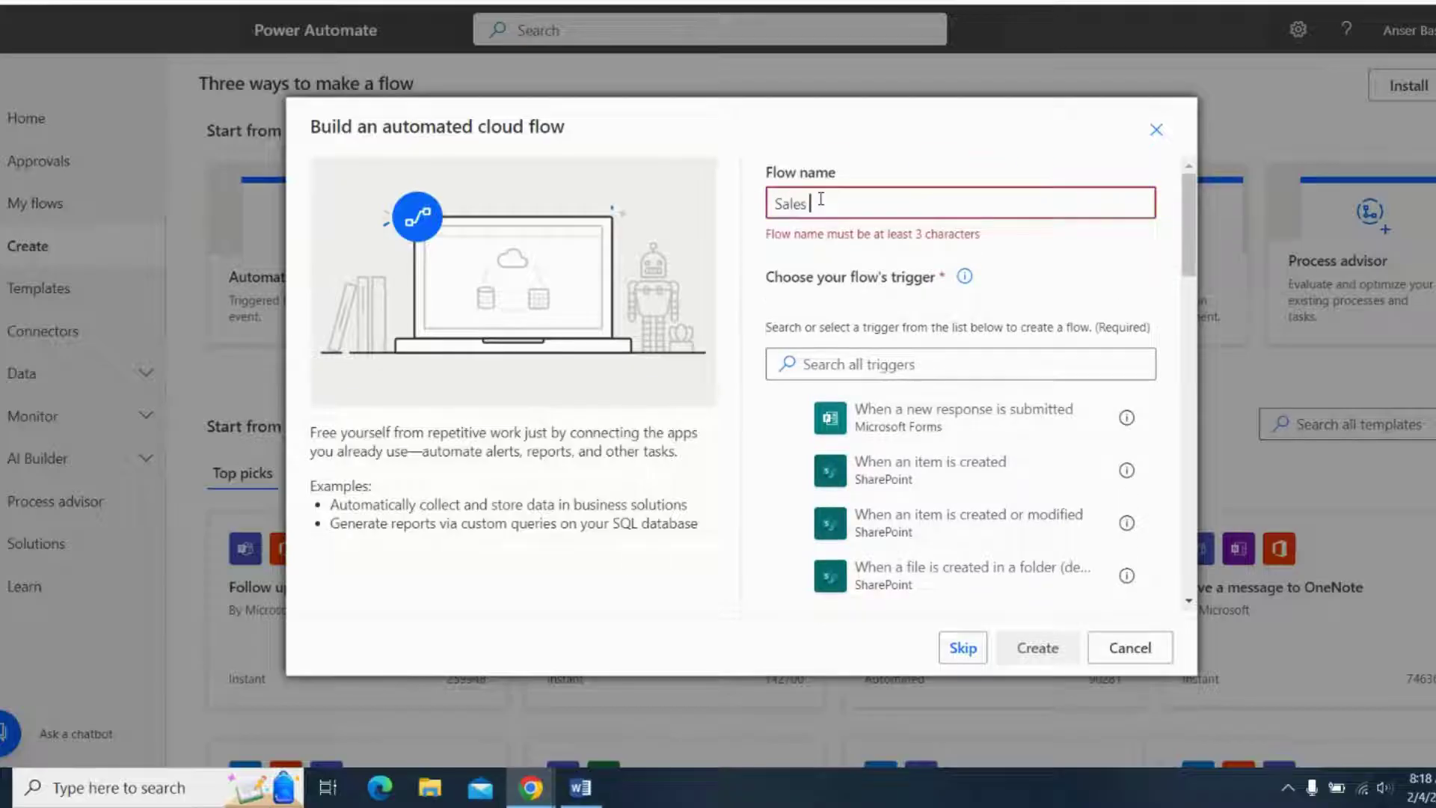
type(" Report")
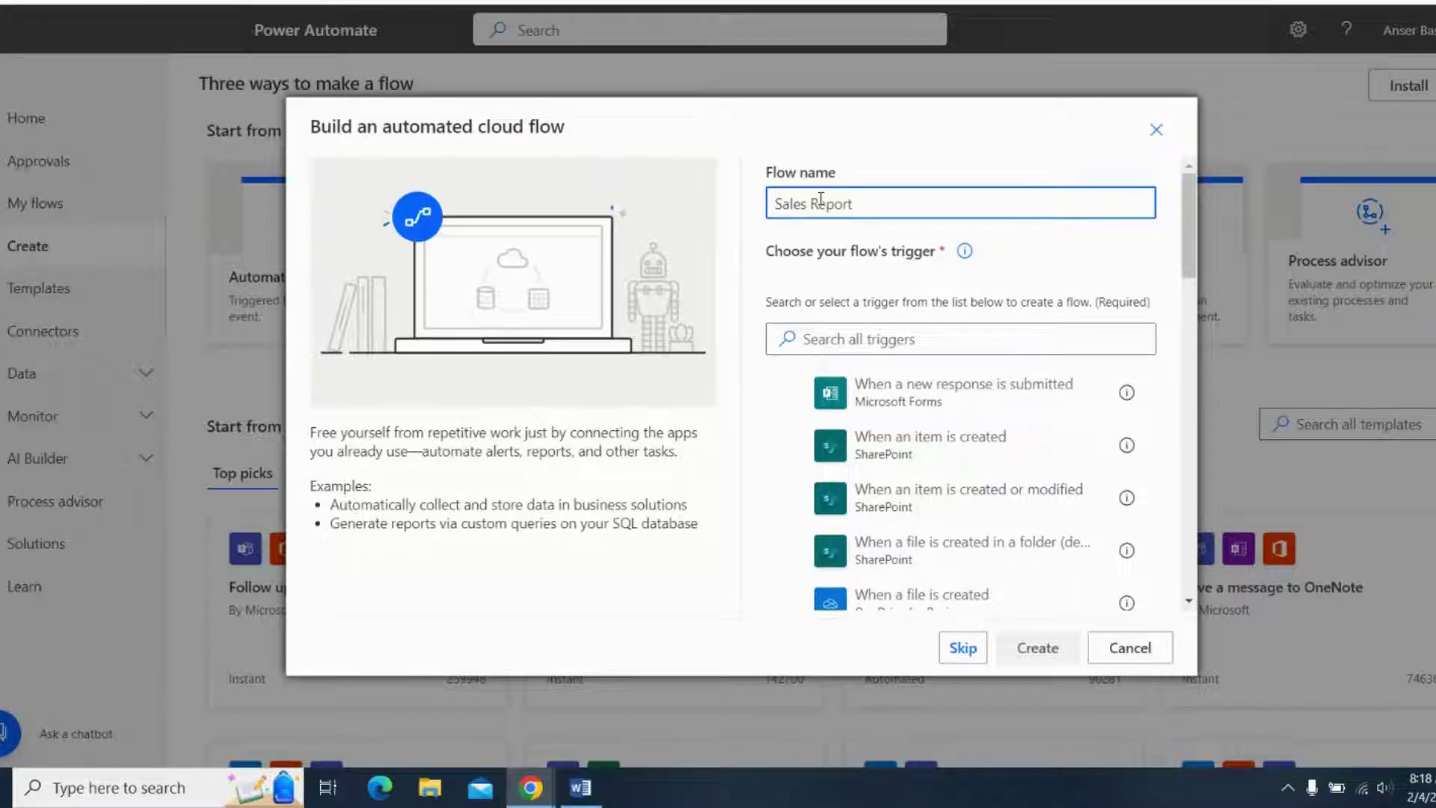
Find the Office 365 Outlook trigger "When a new email arrives (V3)" and create the flow with it.
key("Tab")
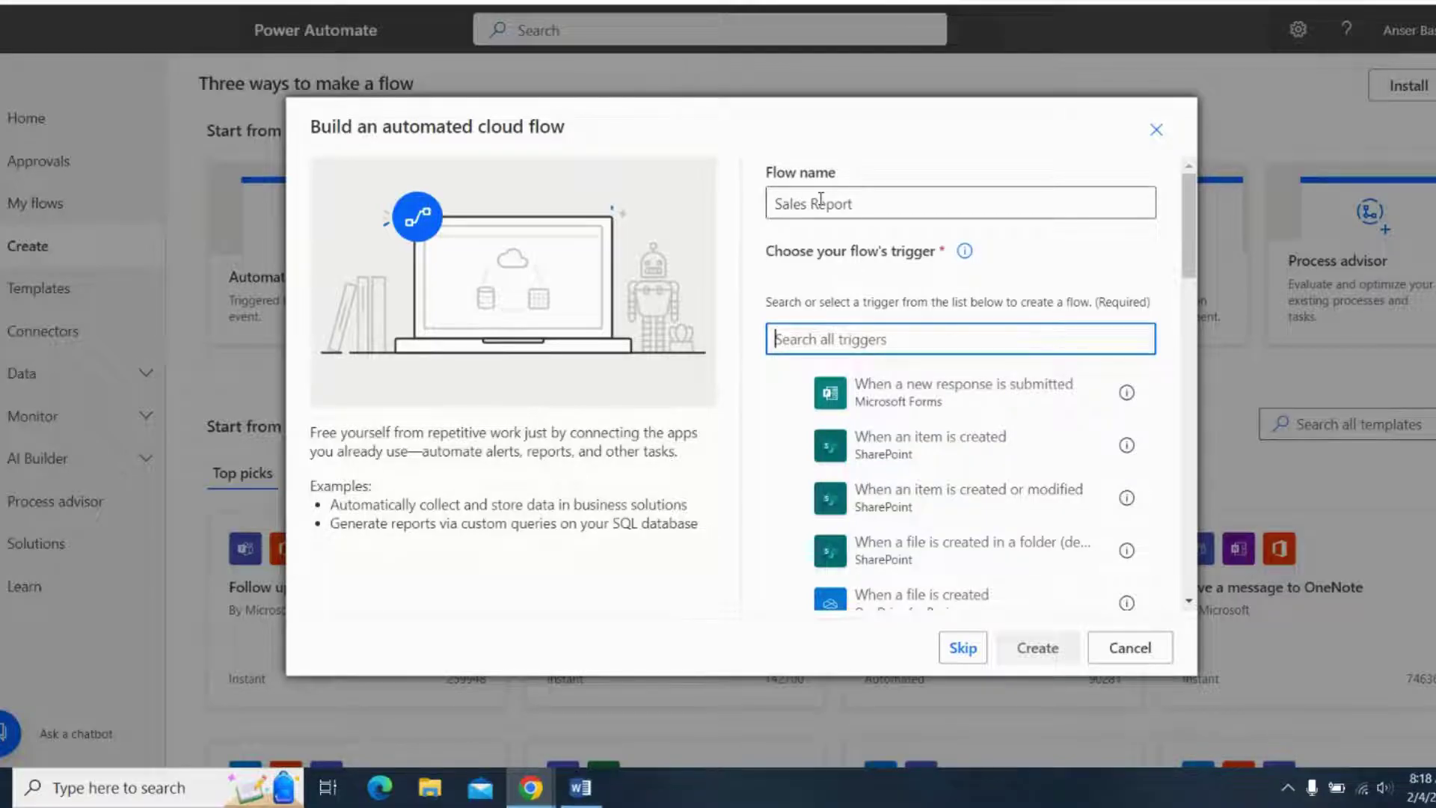
type("when")
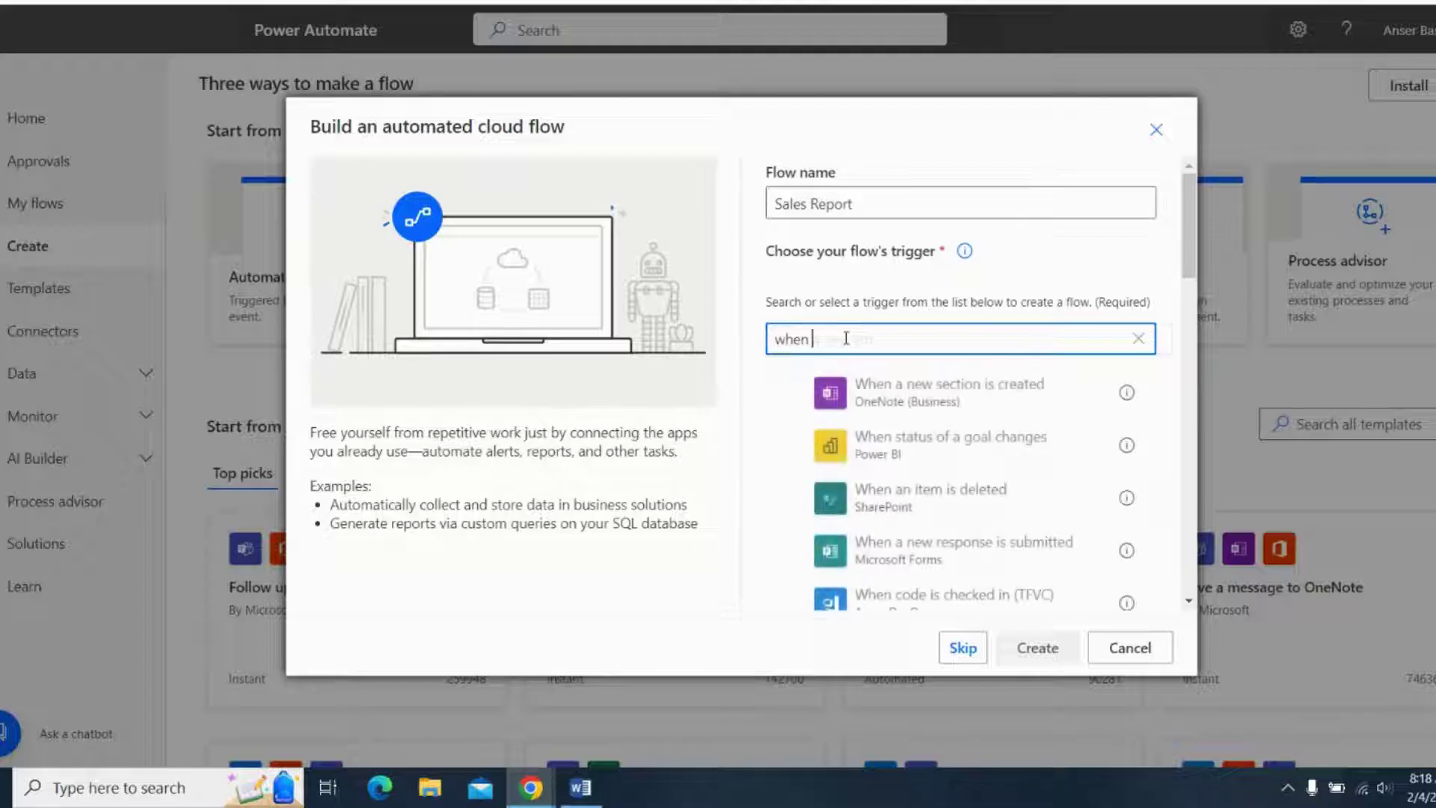
type(" a new em")
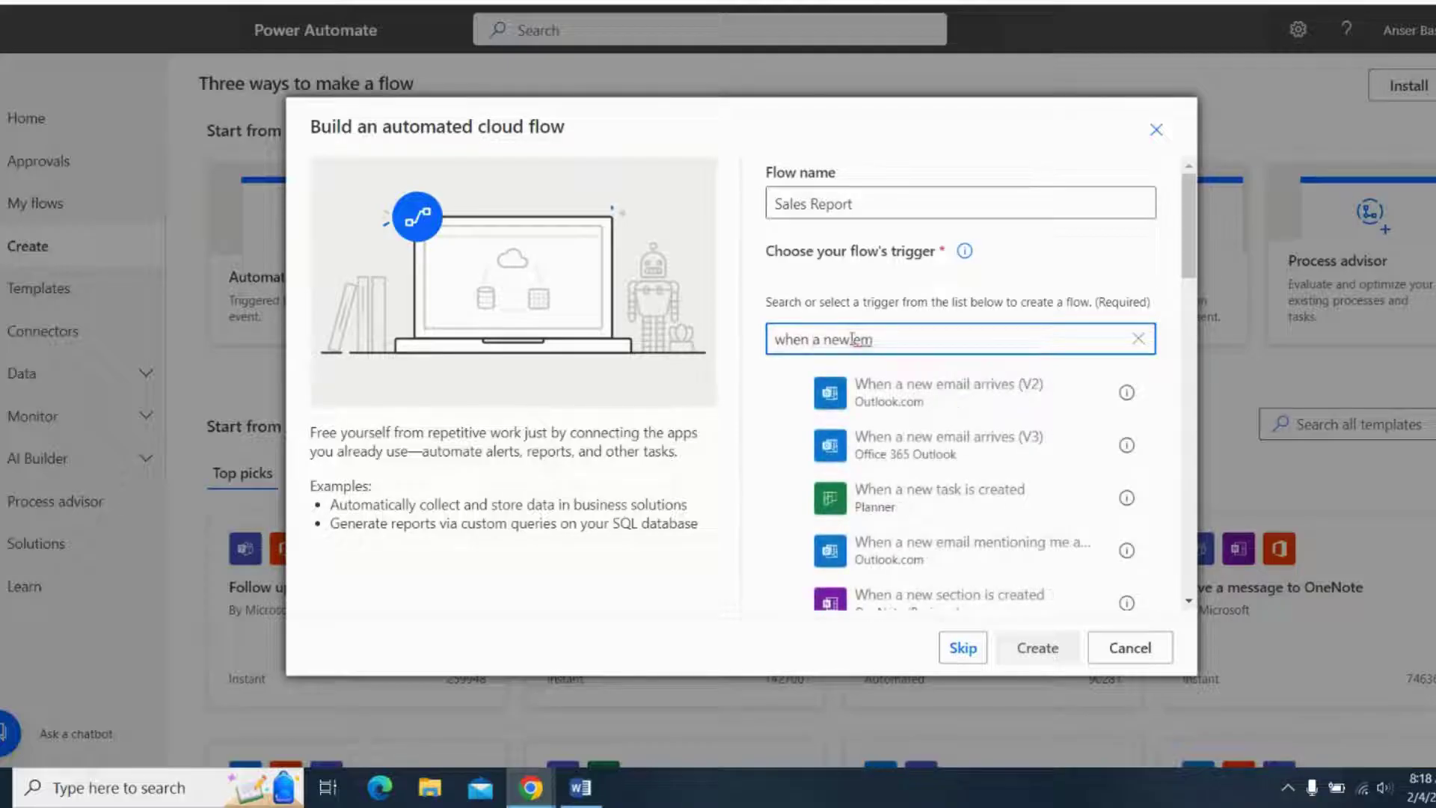
left_click(903, 452)
left_click(1037, 649)
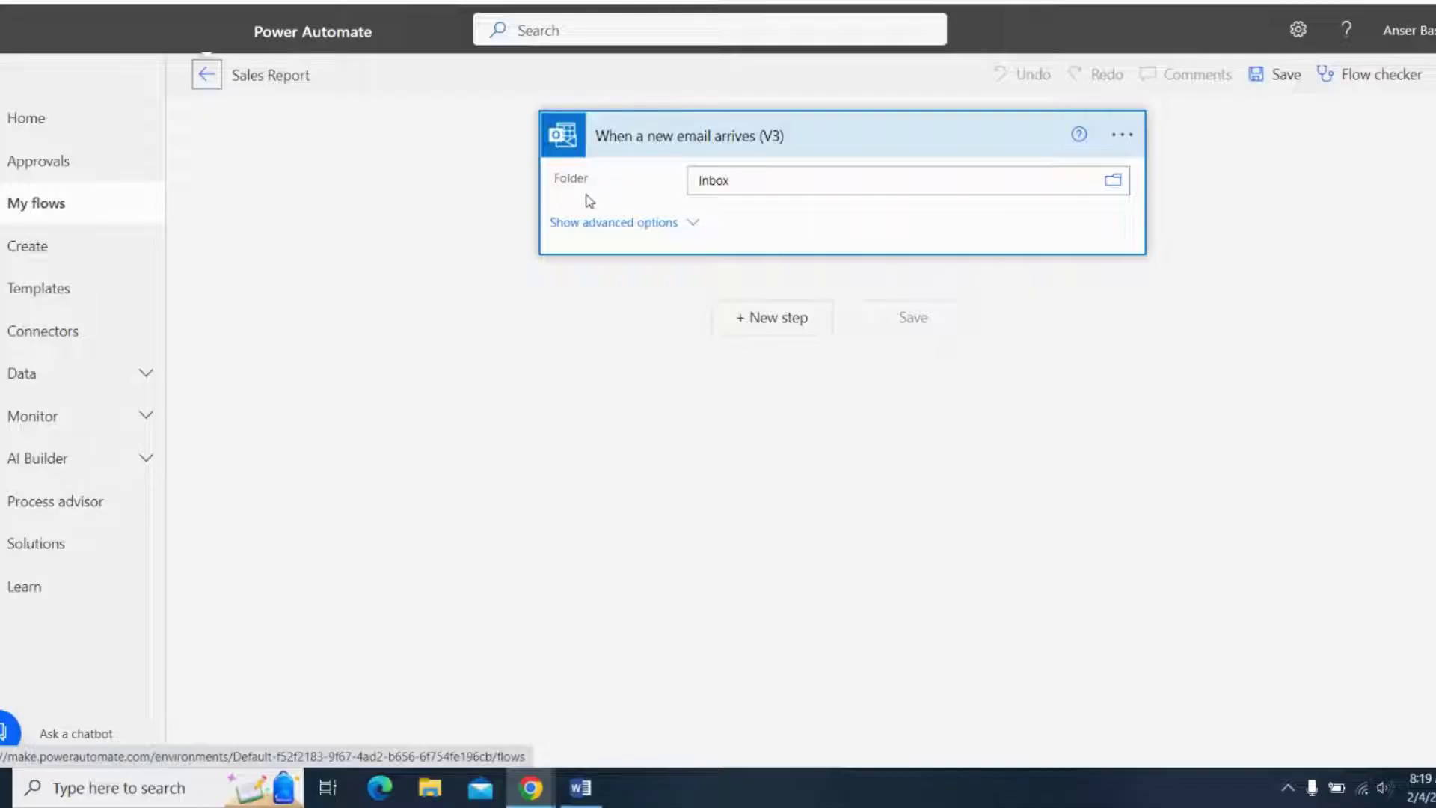
In the email trigger's advanced options, set Include Attachments and Only with Attachments to Yes.
left_click(625, 223)
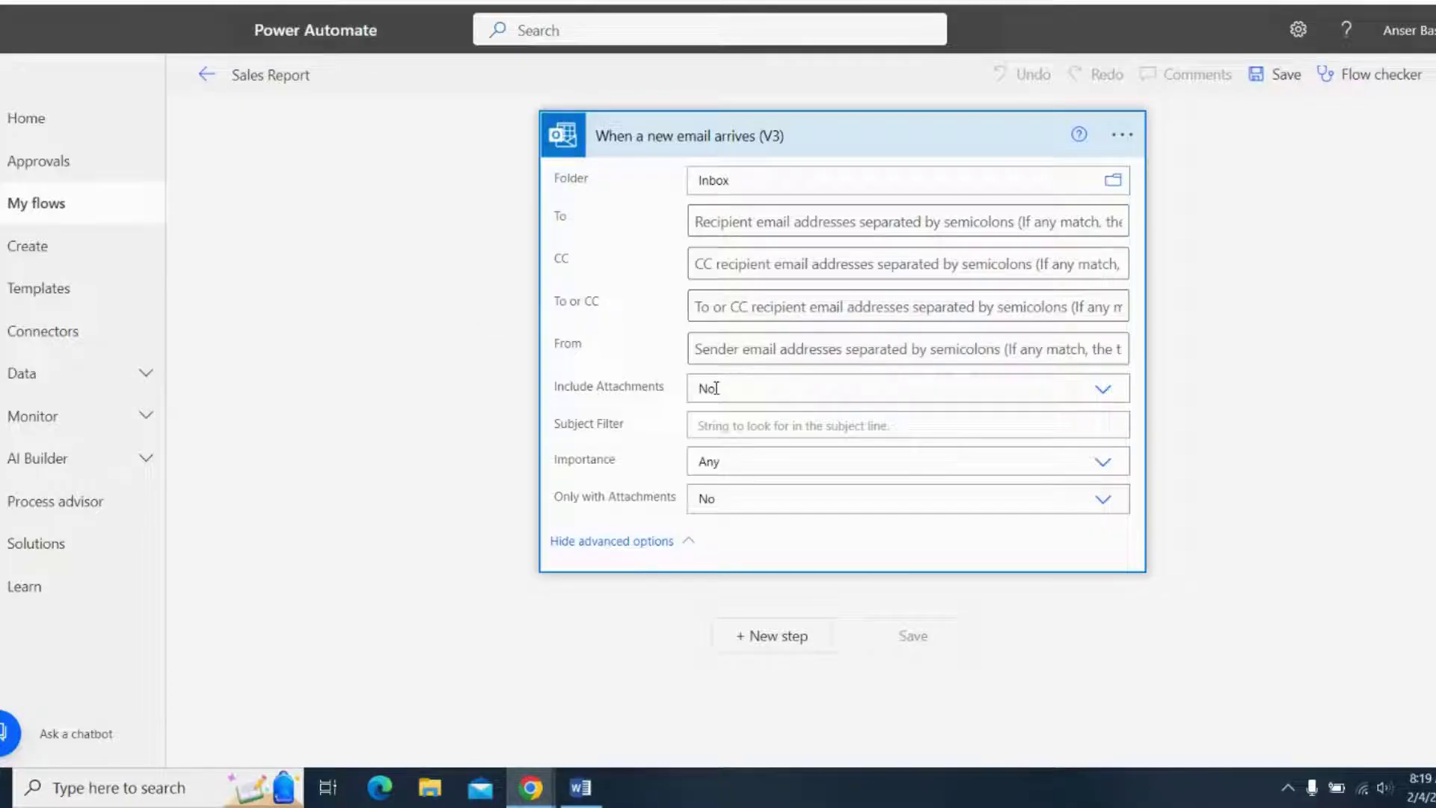
left_click(1104, 390)
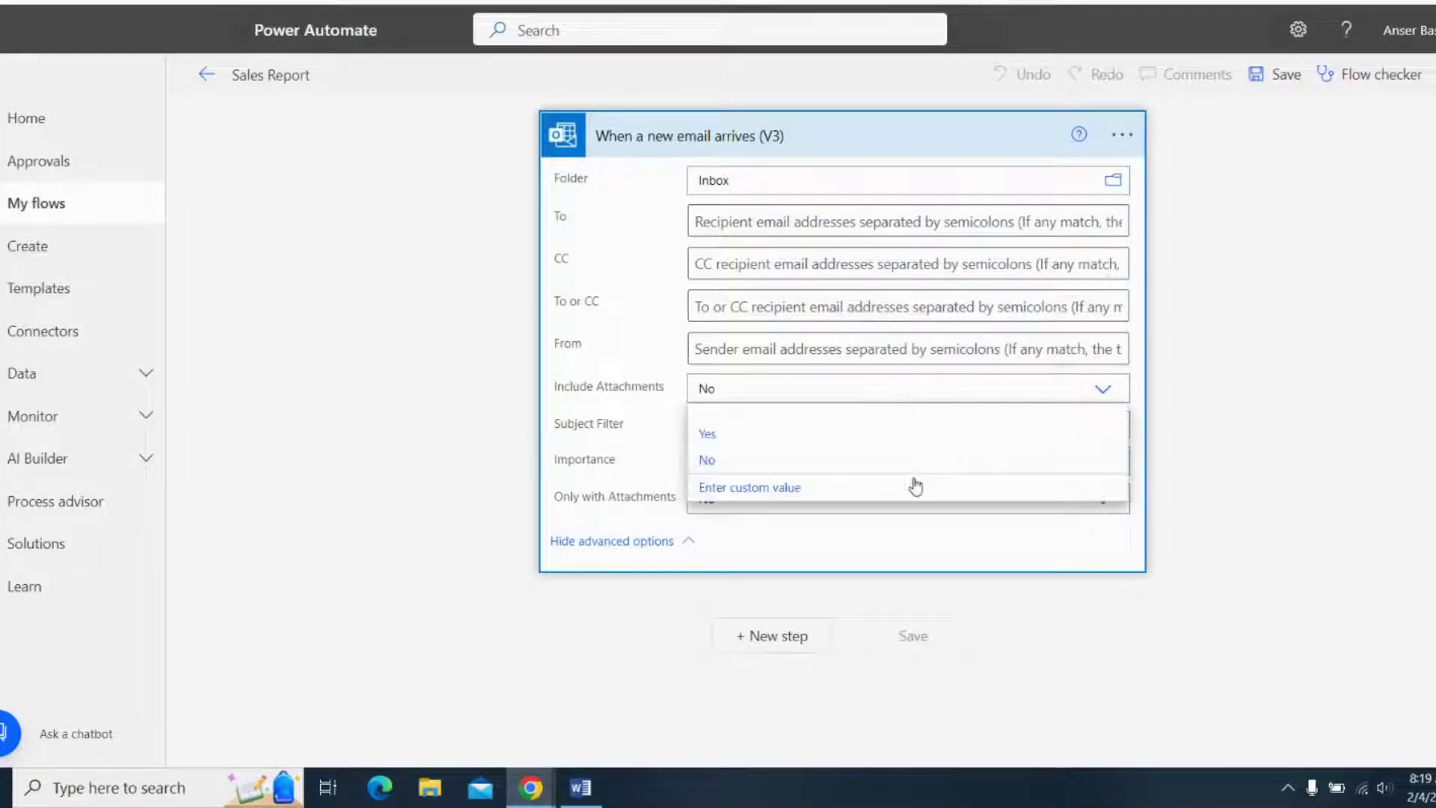
left_click(716, 437)
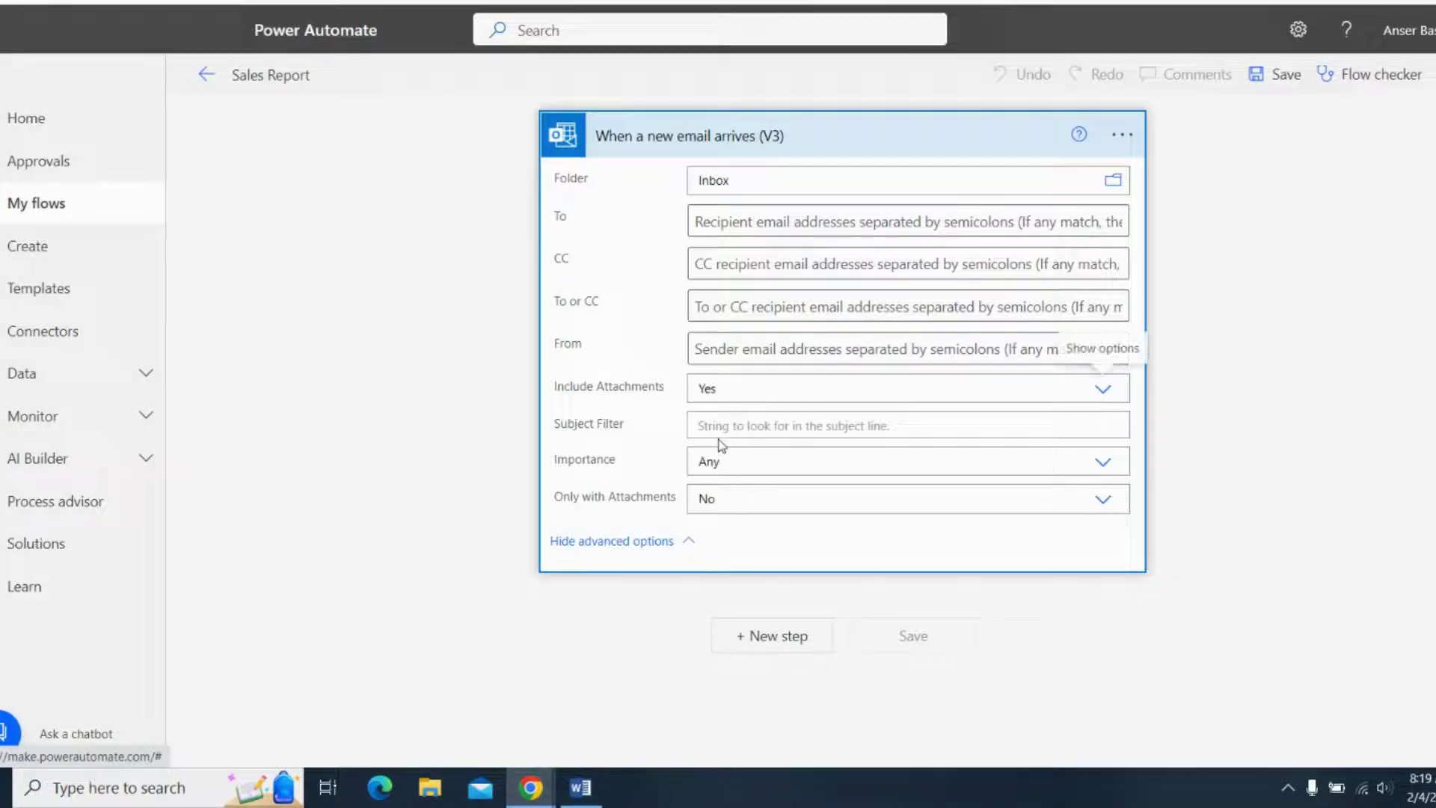
left_click(1112, 501)
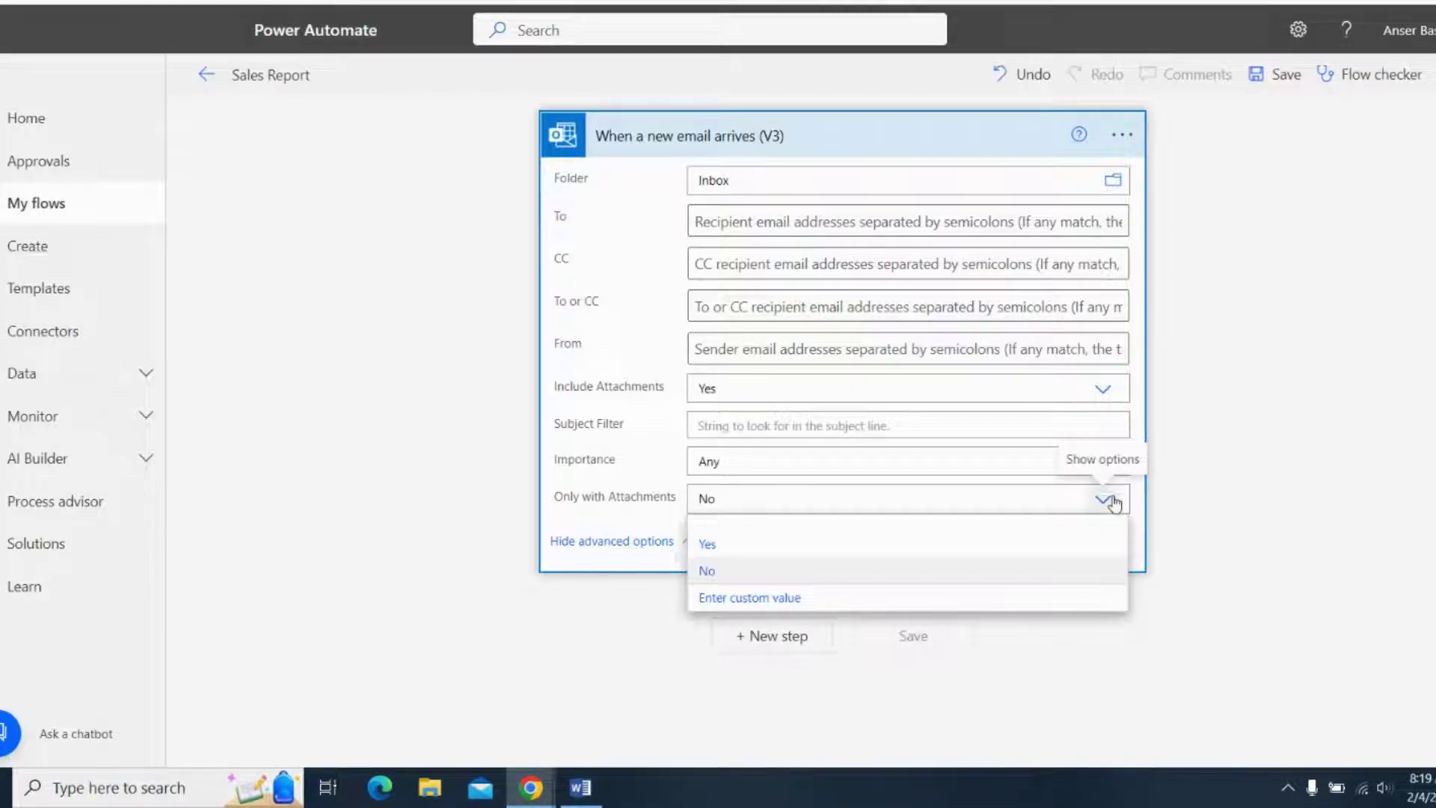
left_click(904, 552)
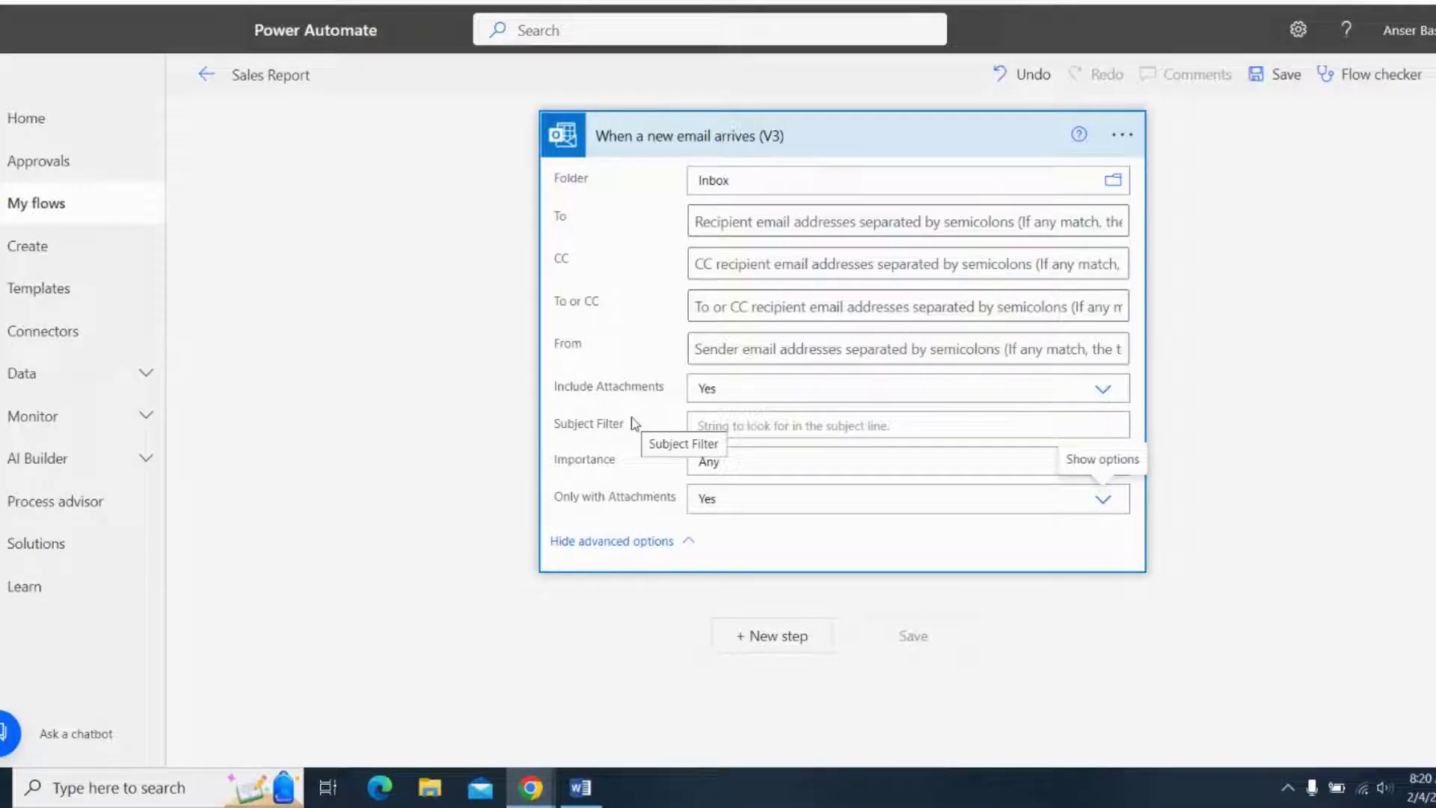
Set the email trigger's Subject Filter to Sales Report.
left_click(724, 422)
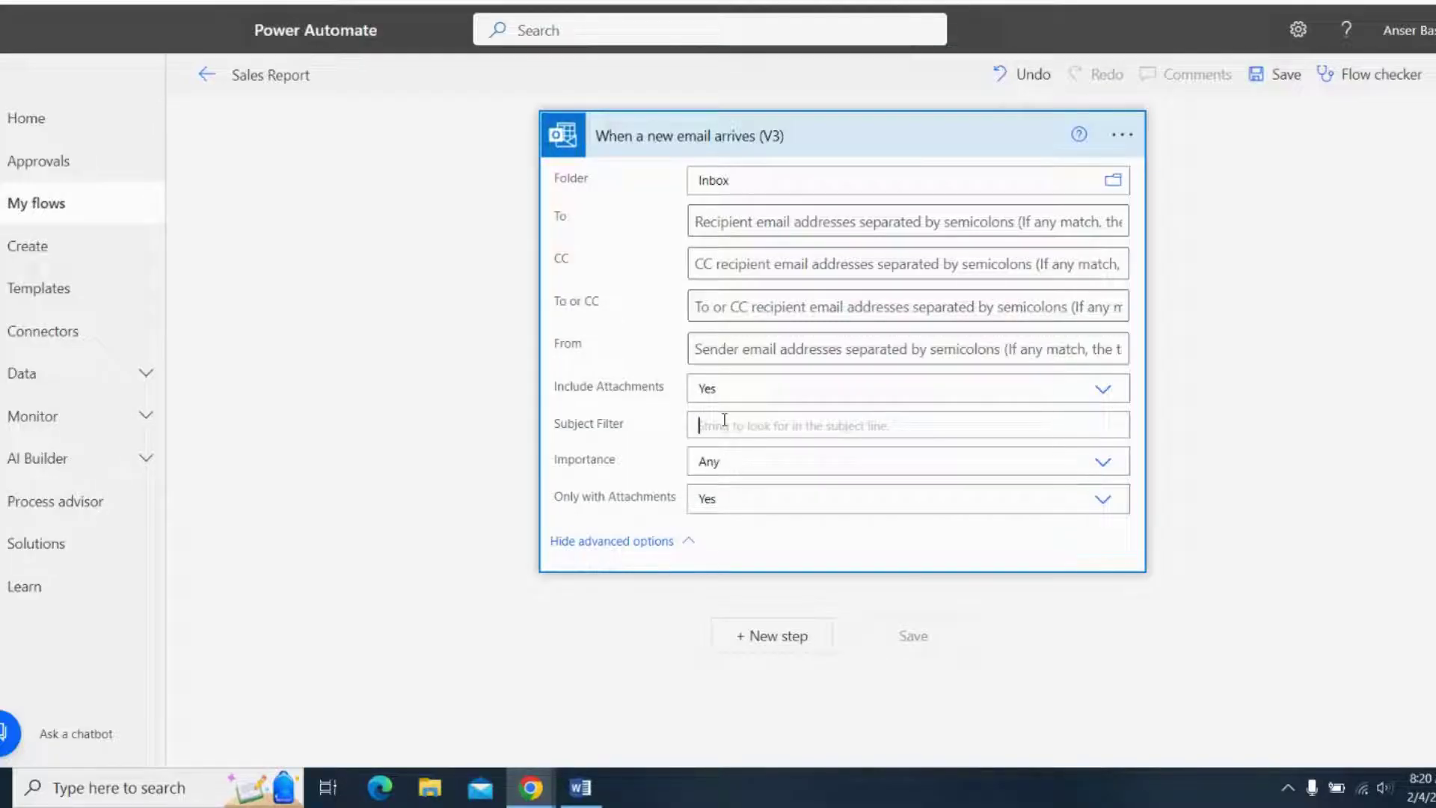
type("Sales")
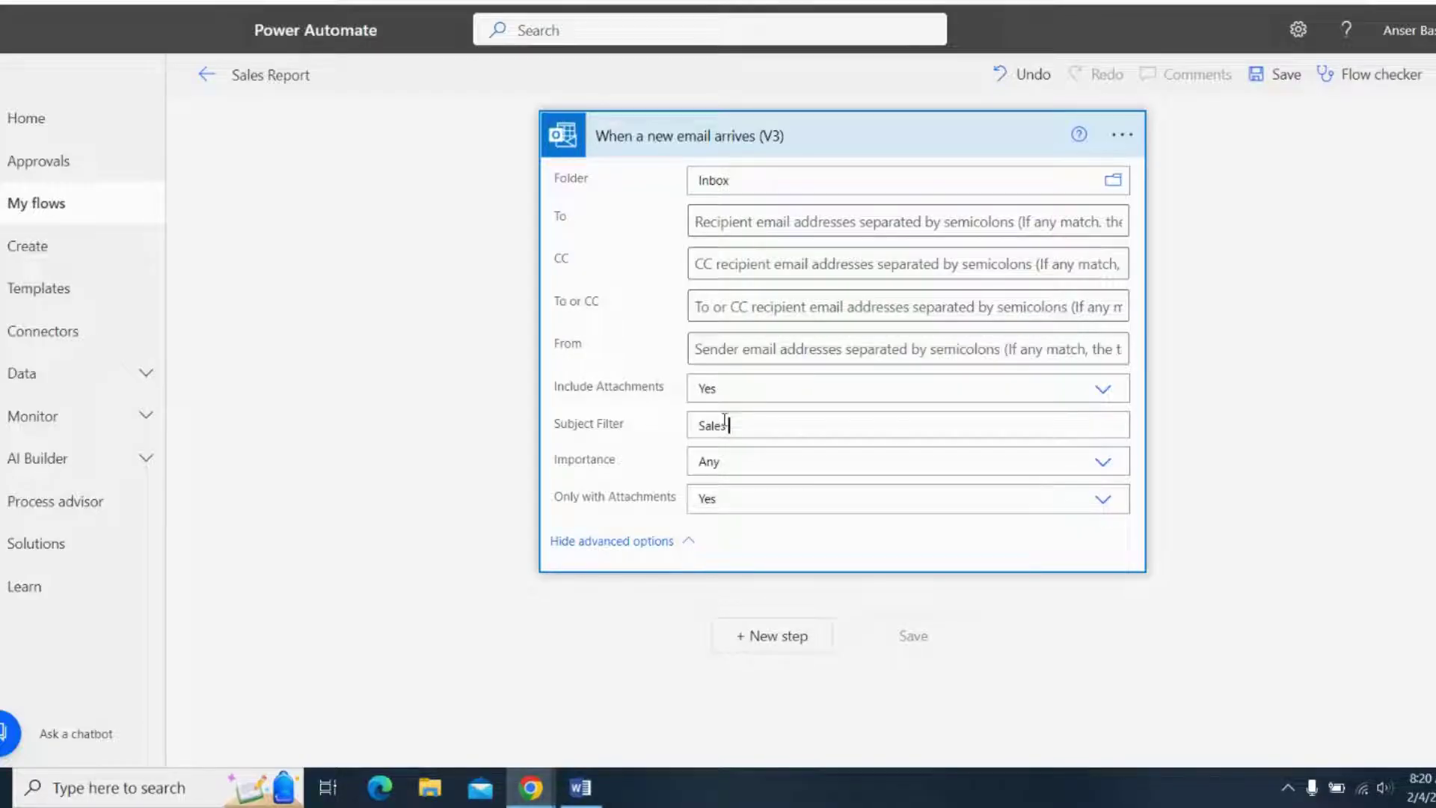
type(" Report")
Add a new step after the trigger using the OneDrive for Business Create file action.
left_click(748, 634)
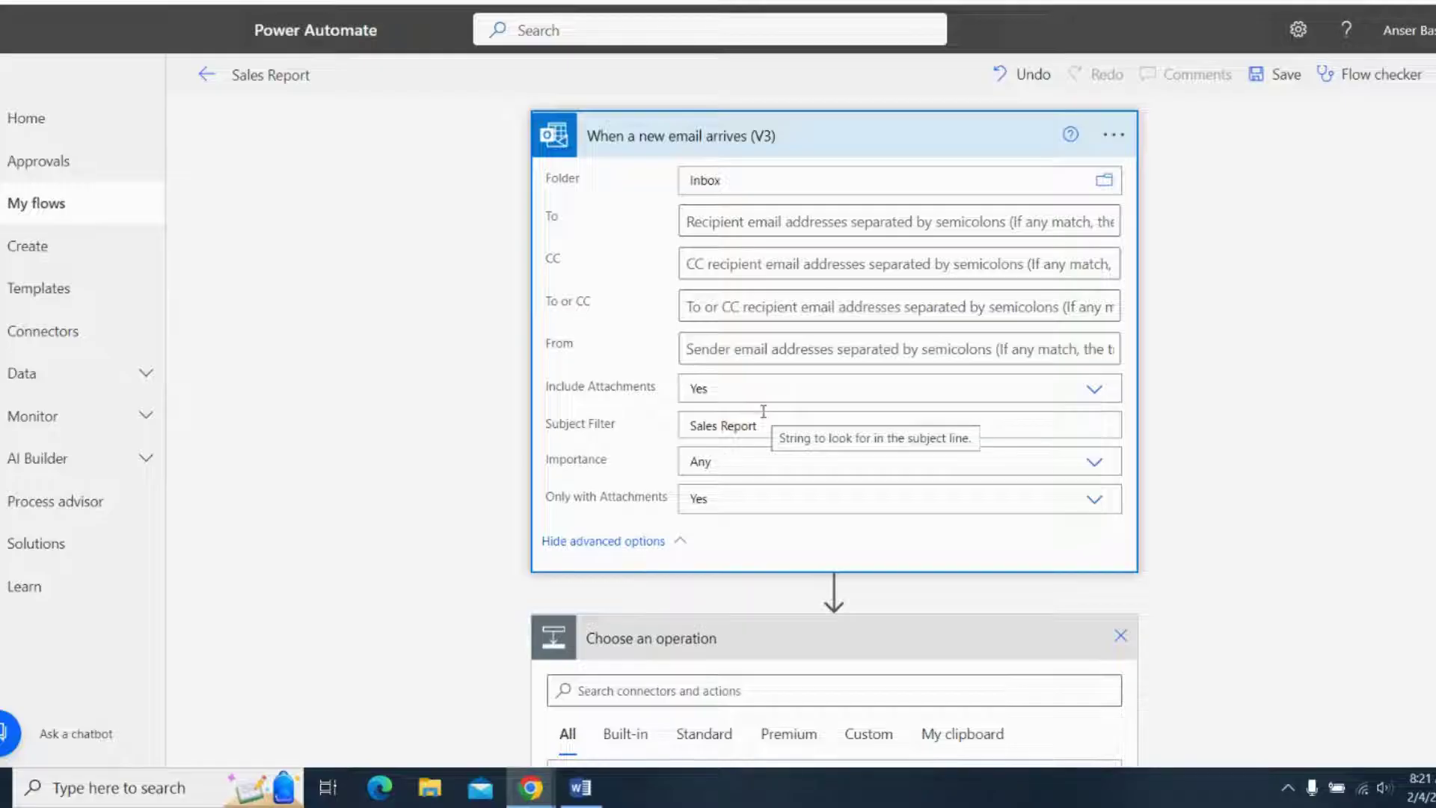
scroll(565, 477, "down", 5)
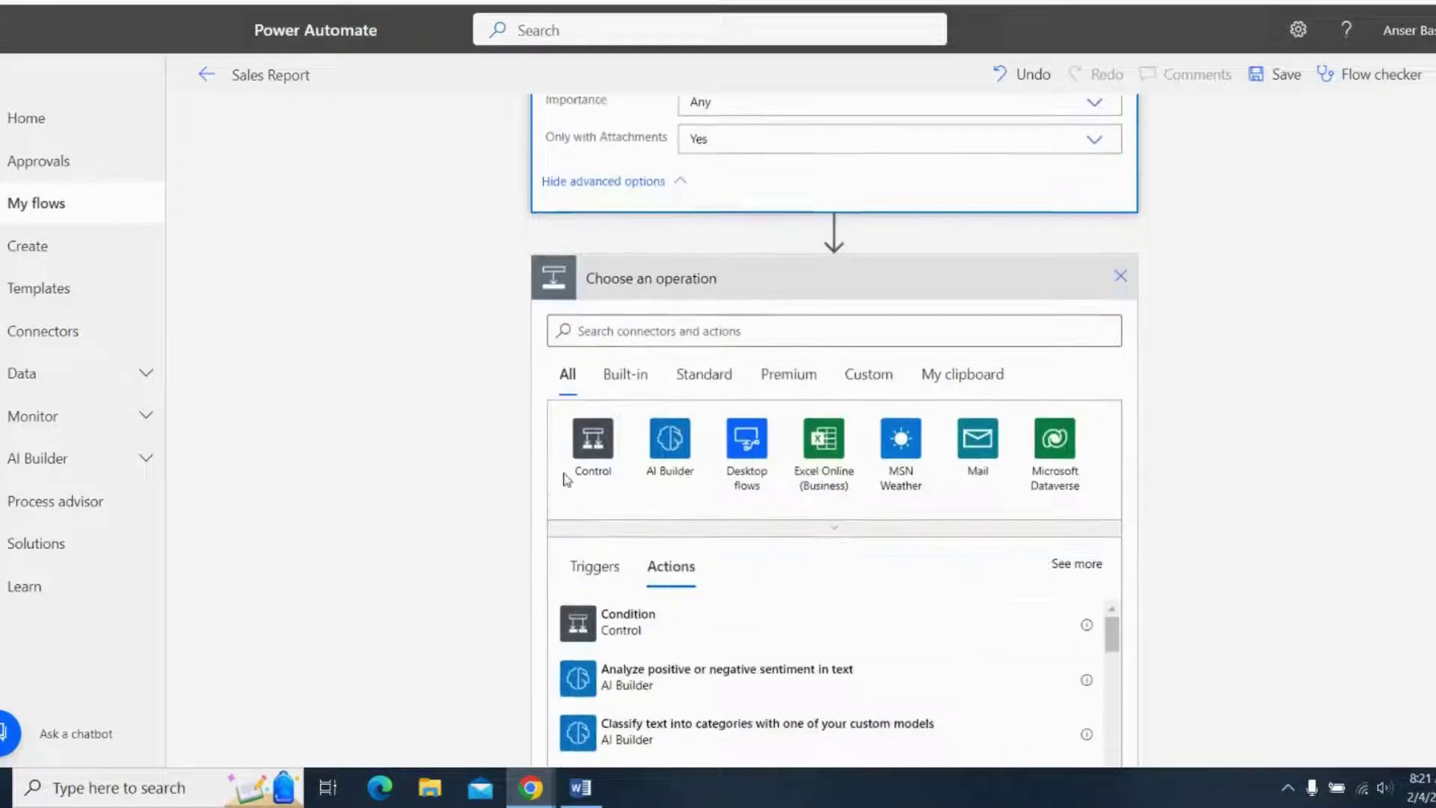
scroll(569, 477, "down", 5)
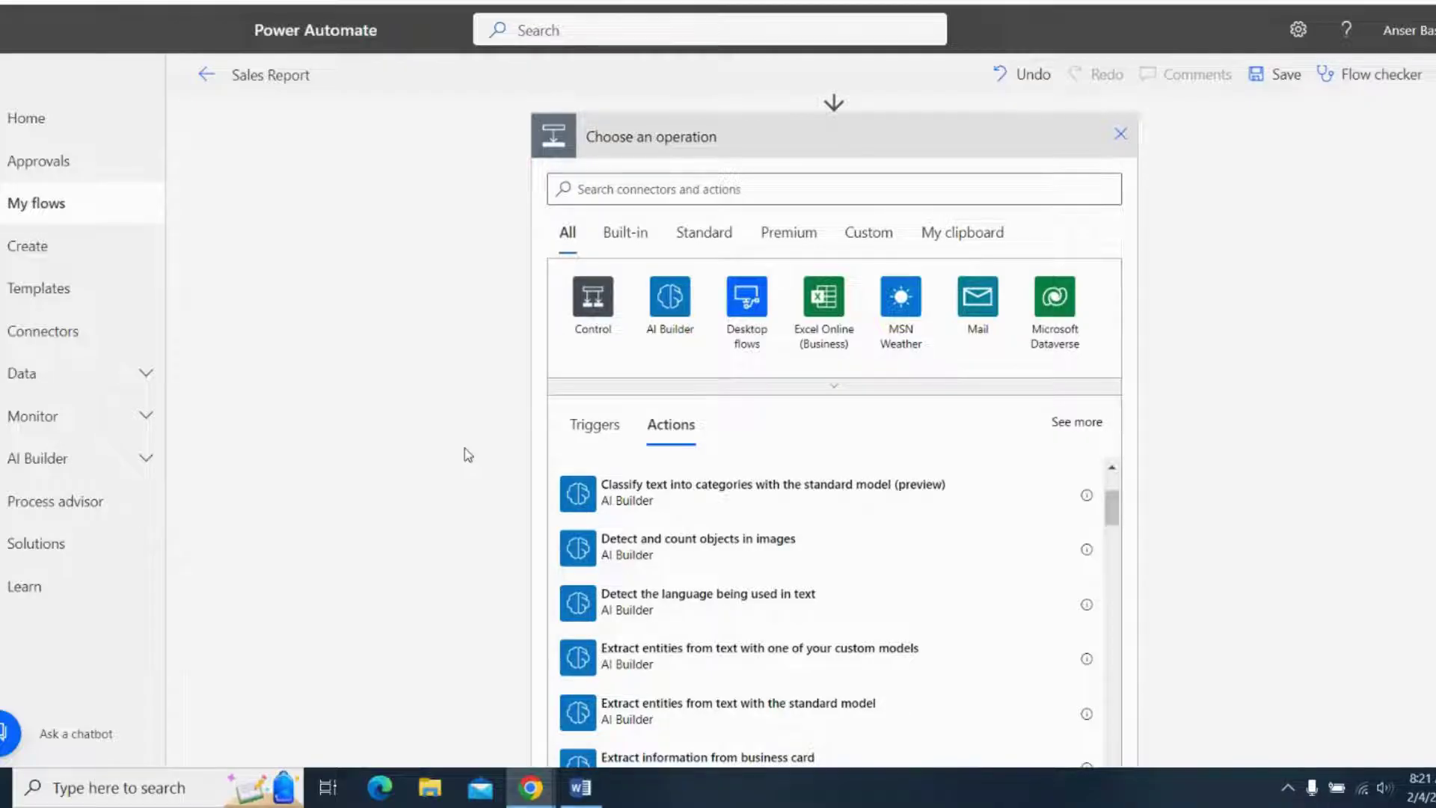
left_click(635, 196)
type("create")
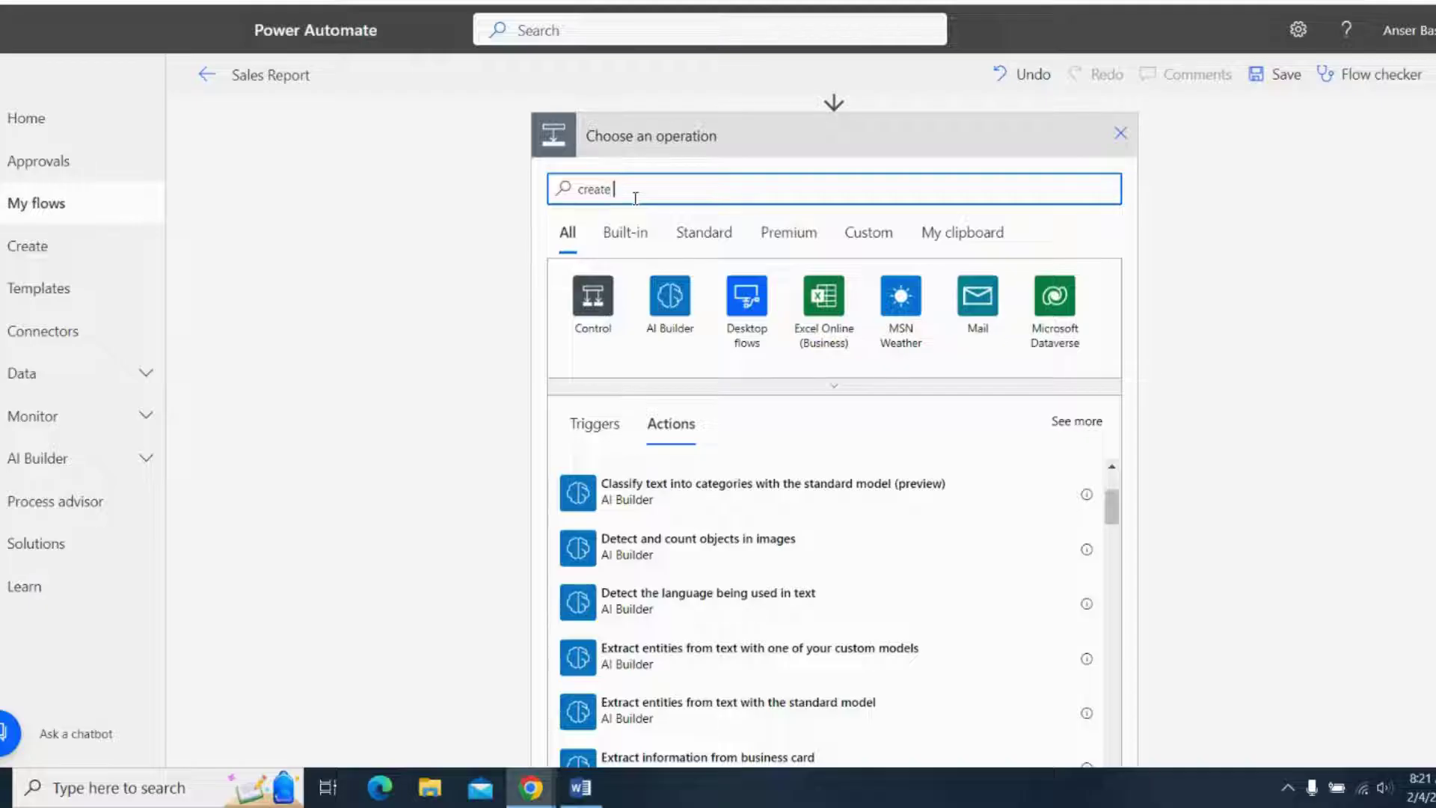
type(" file")
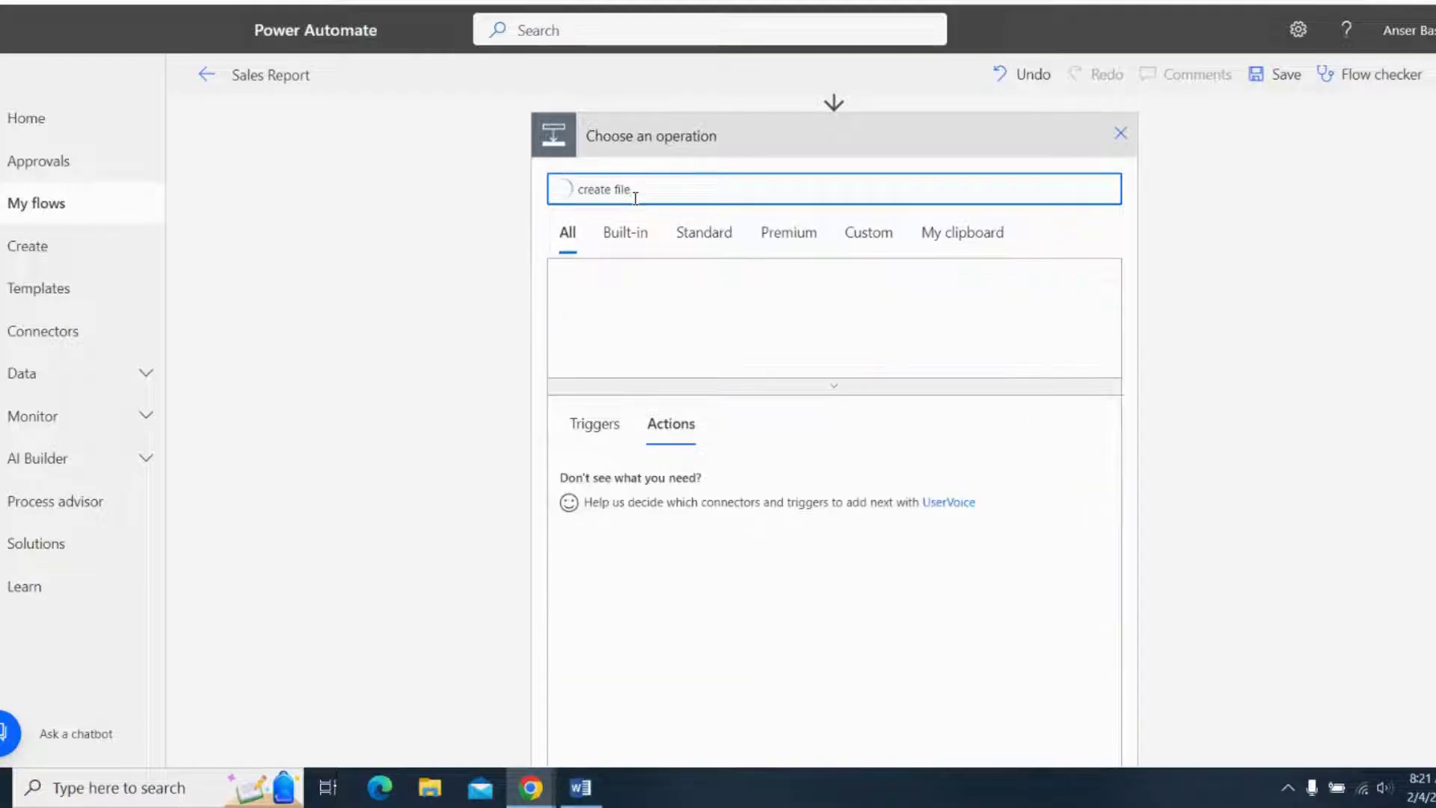
left_click(597, 299)
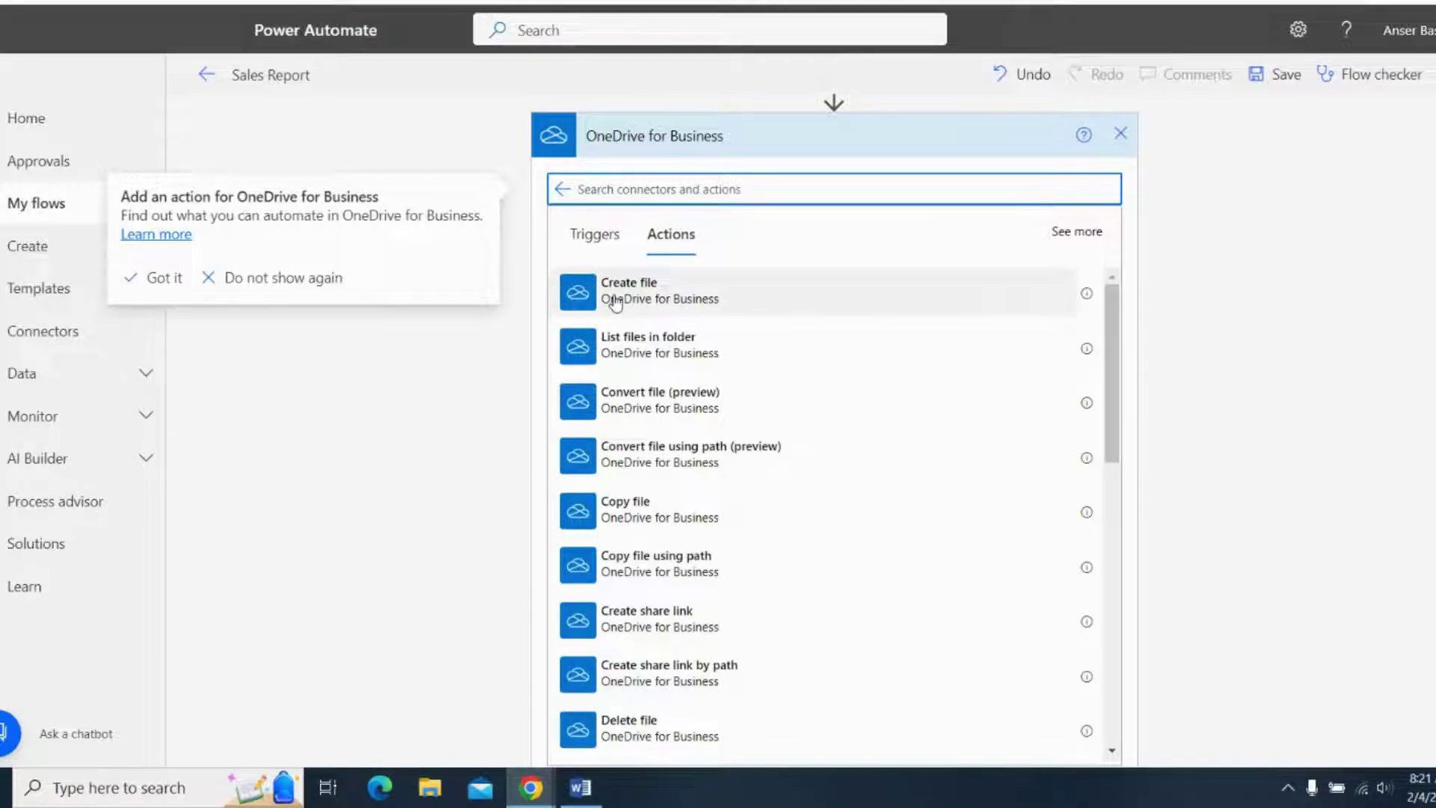
left_click(718, 303)
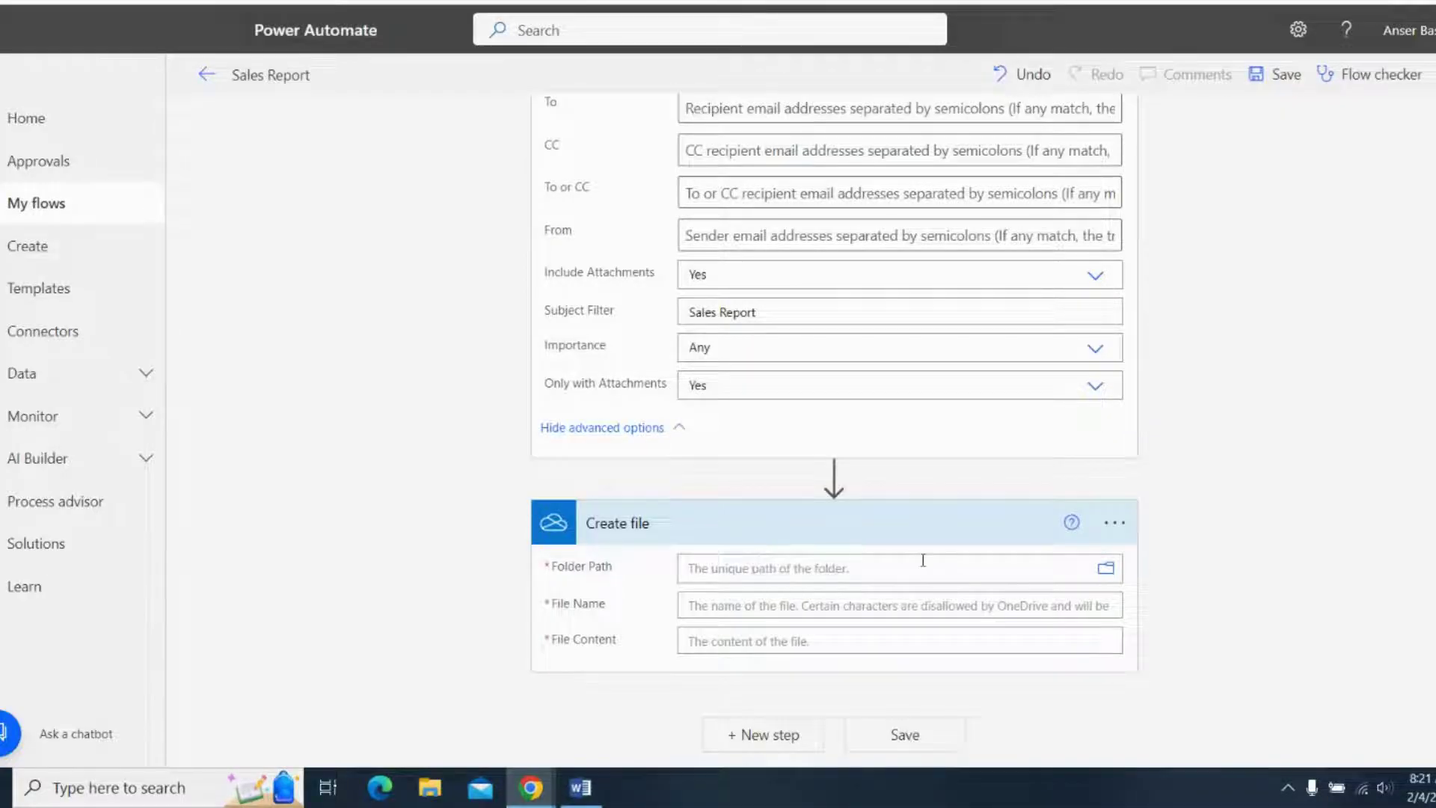
Set the Create file action's folder path to the Youtube folder in the OneDrive root.
left_click(1105, 571)
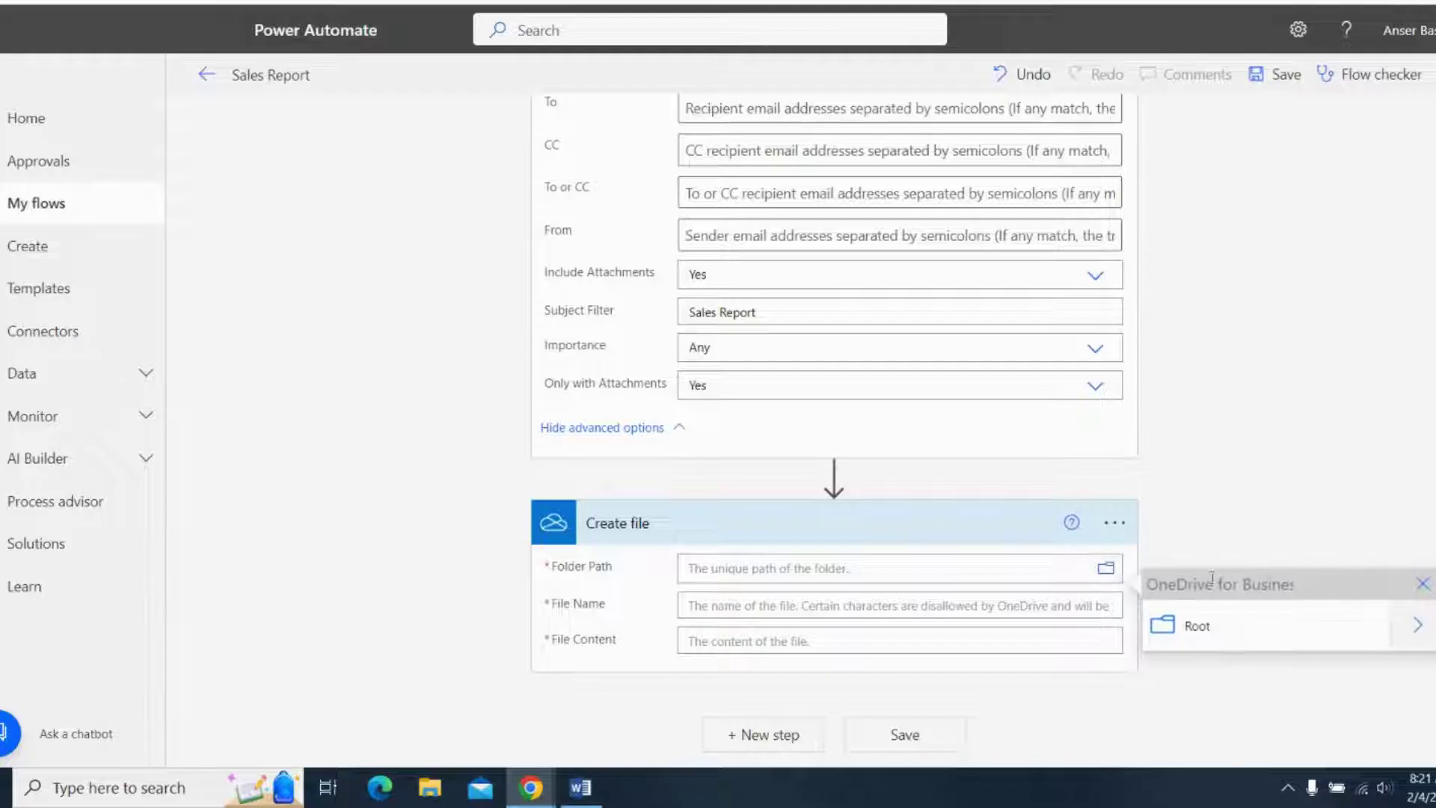
left_click(1412, 628)
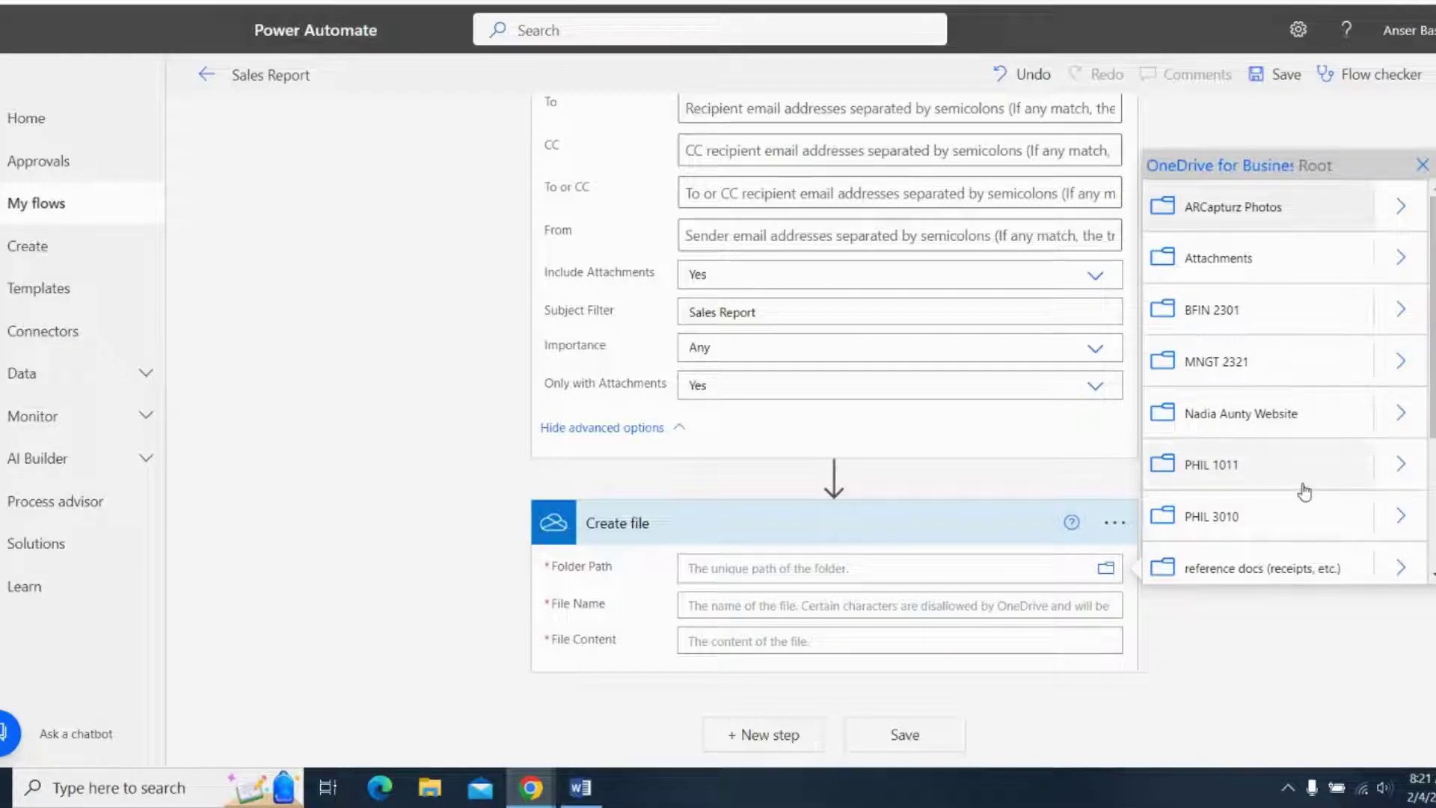
scroll(1305, 492, "down", 3)
left_click(1318, 555)
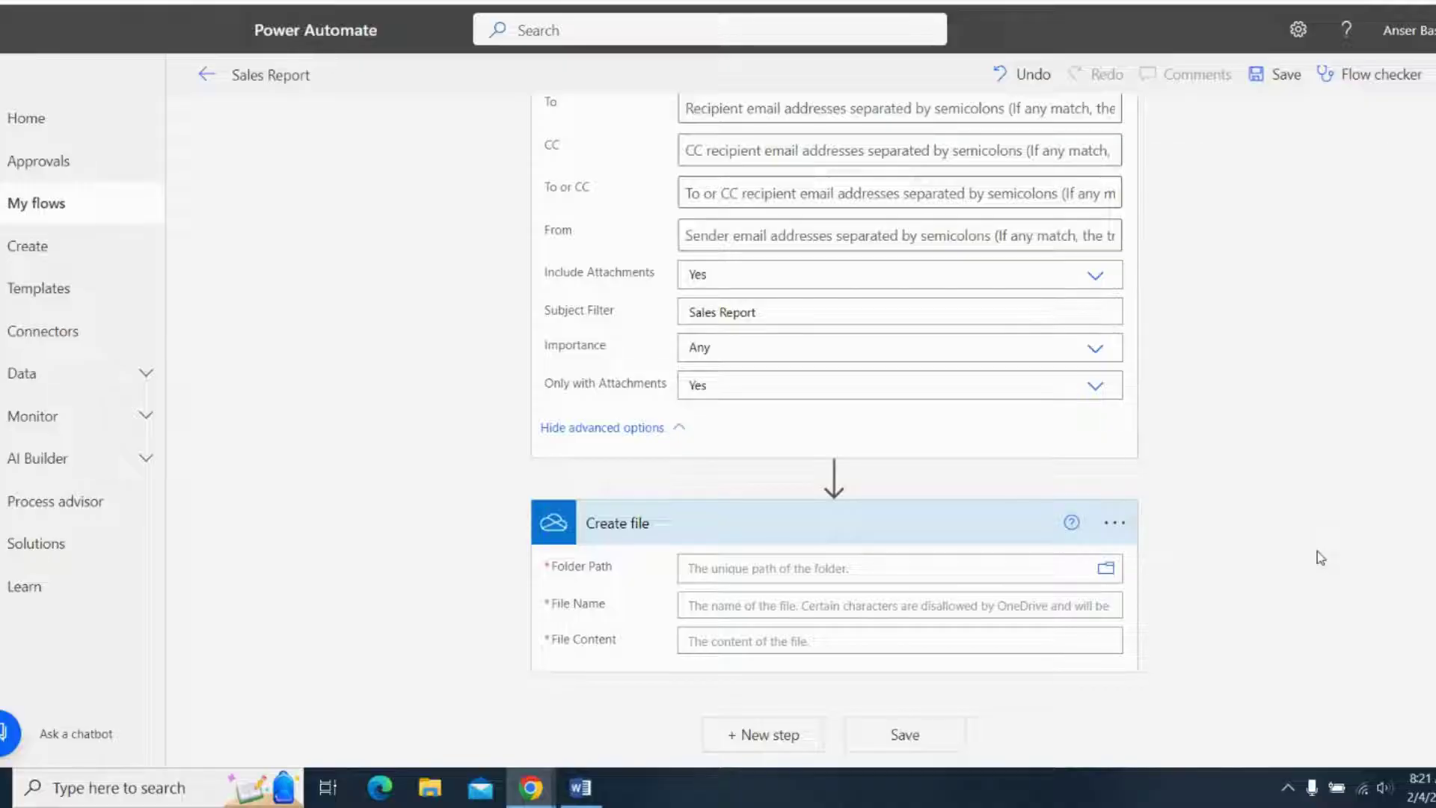
scroll(1178, 529, "down", 5)
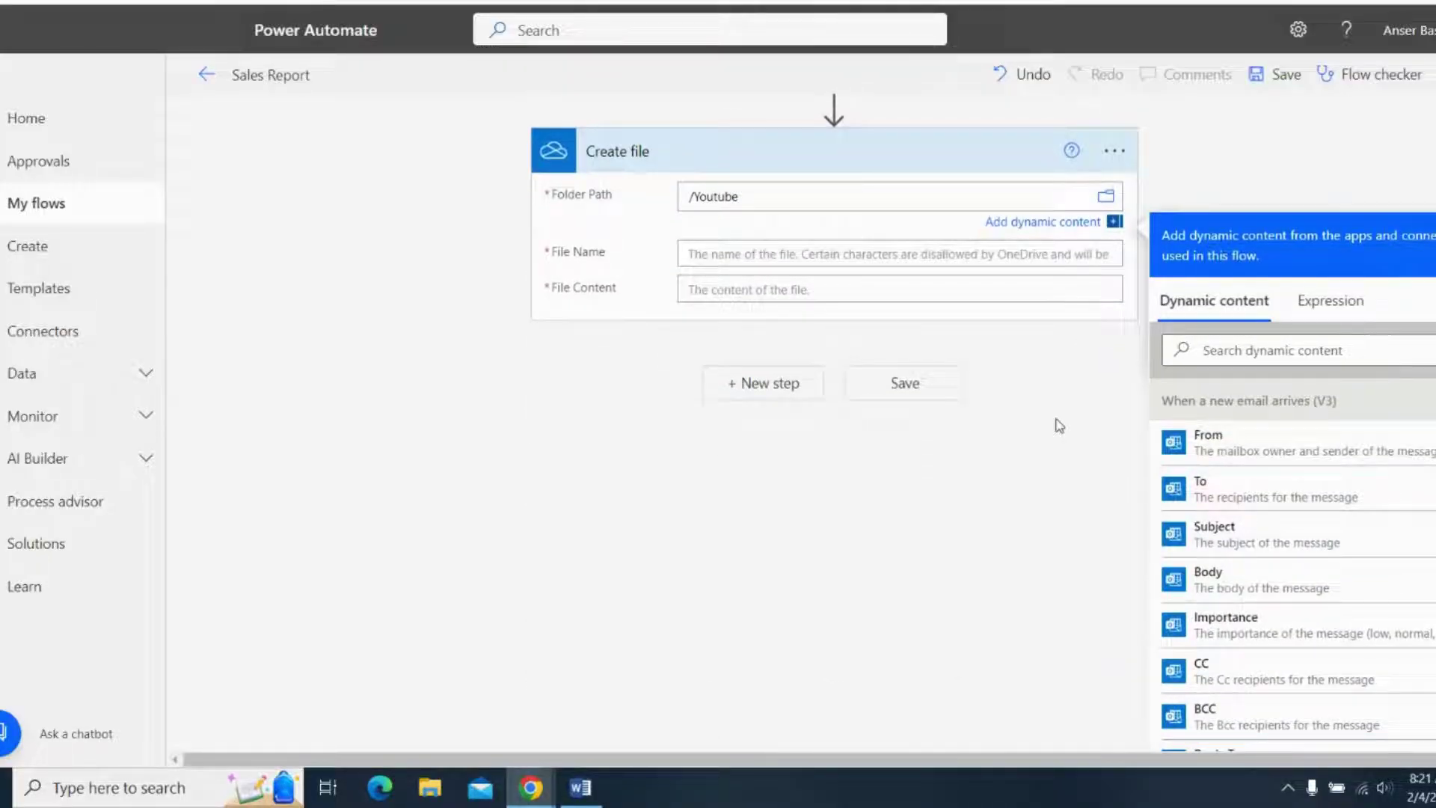
left_click(758, 253)
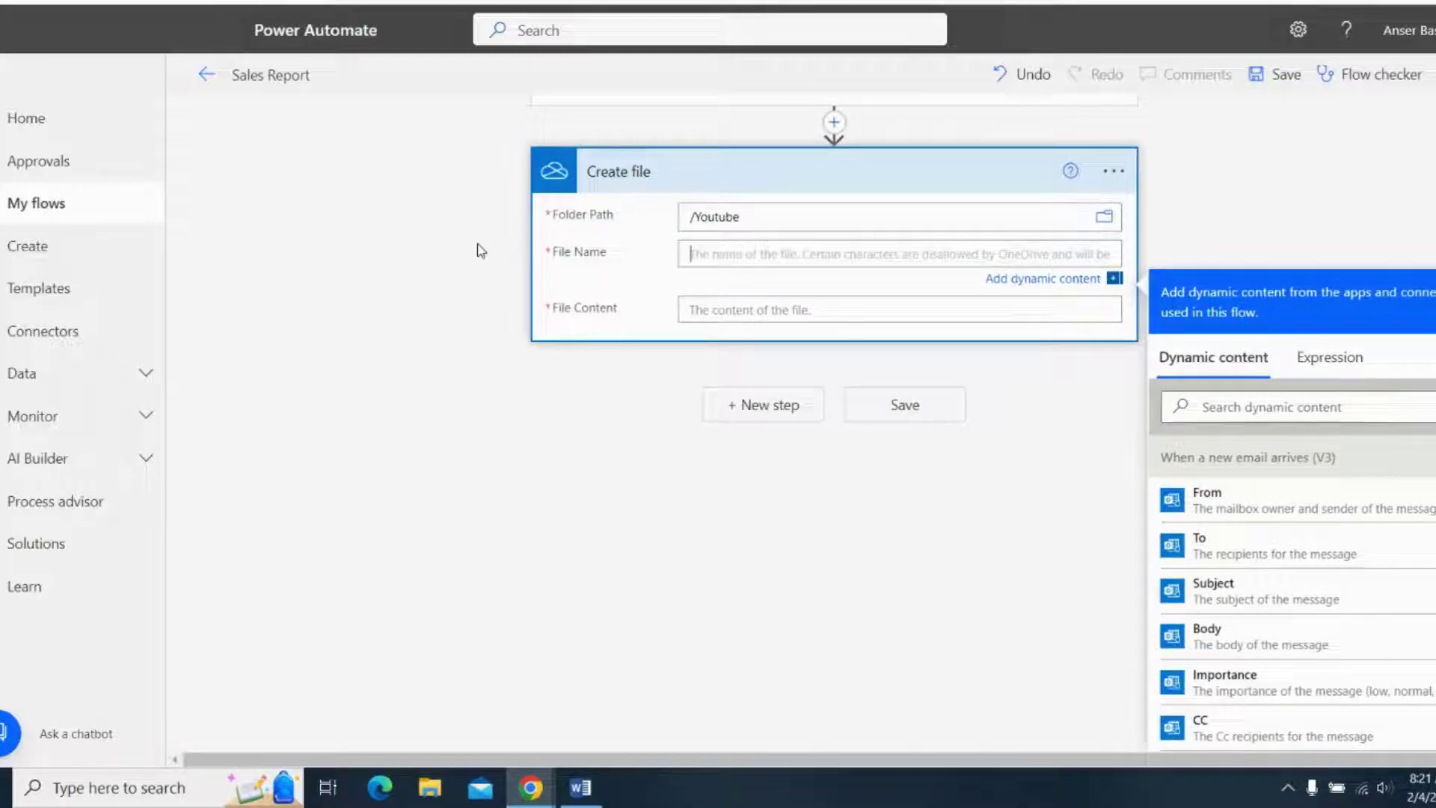
type("Sal")
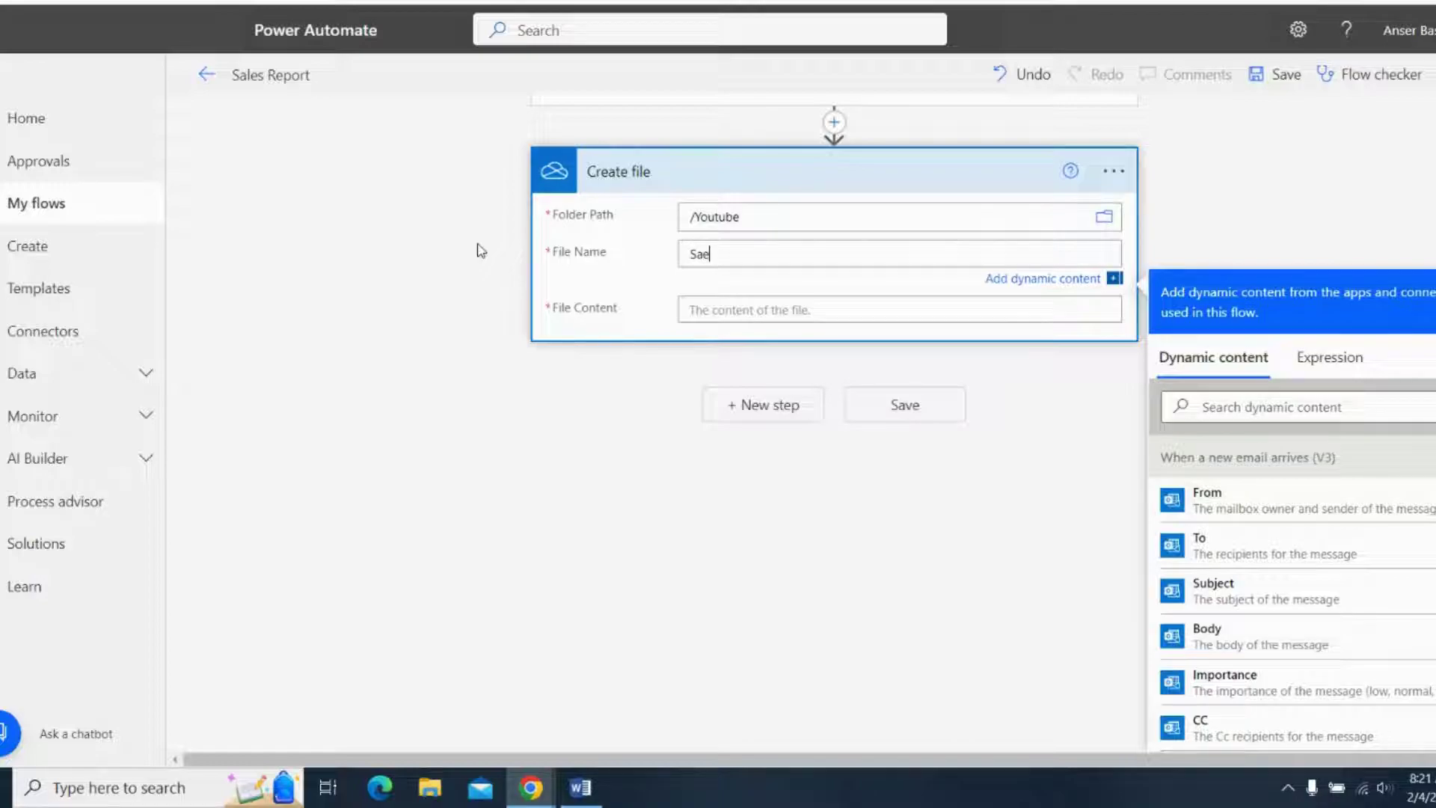
type("es data")
key("BackSpace")
key("BackSpace")
key("BackSpace")
key("BackSpace")
key("BackSpace")
key("BackSpace")
key("BackSpace")
key("BackSpace")
key("BackSpace")
key("BackSpace")
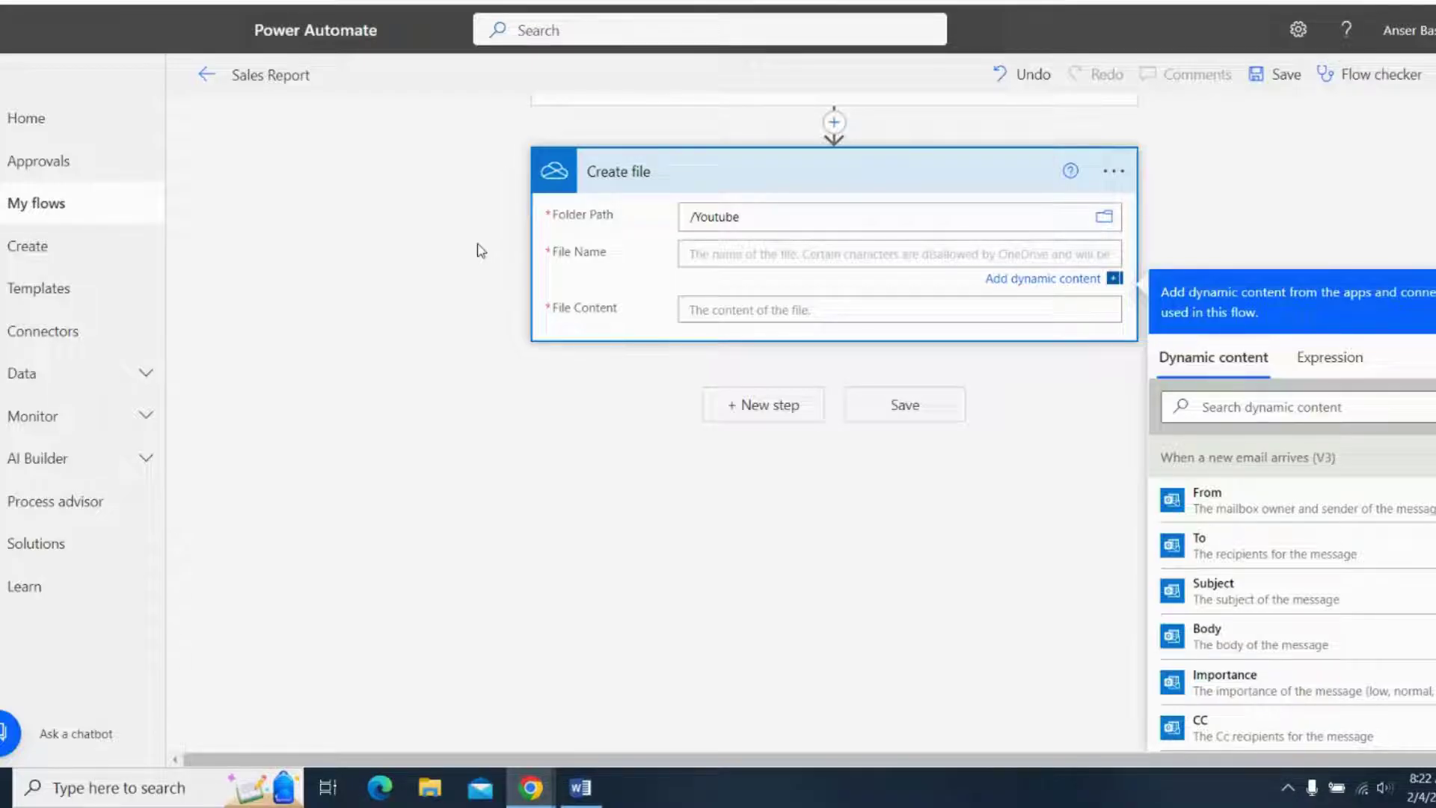
Set the created file's name to Sales Report followed by the Received Time dynamic content and the extension .xlsx.
type("Sales Report")
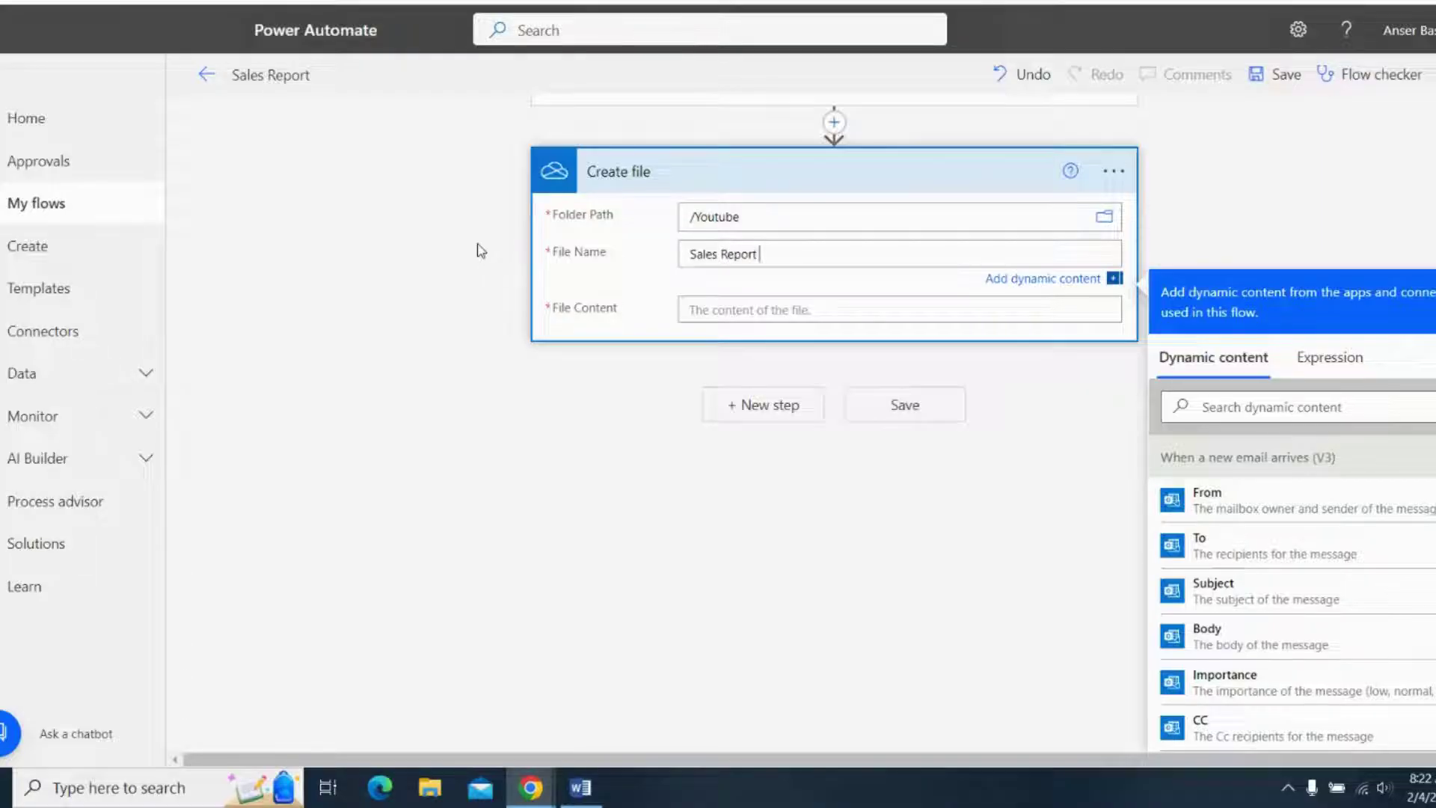
left_click(1000, 599)
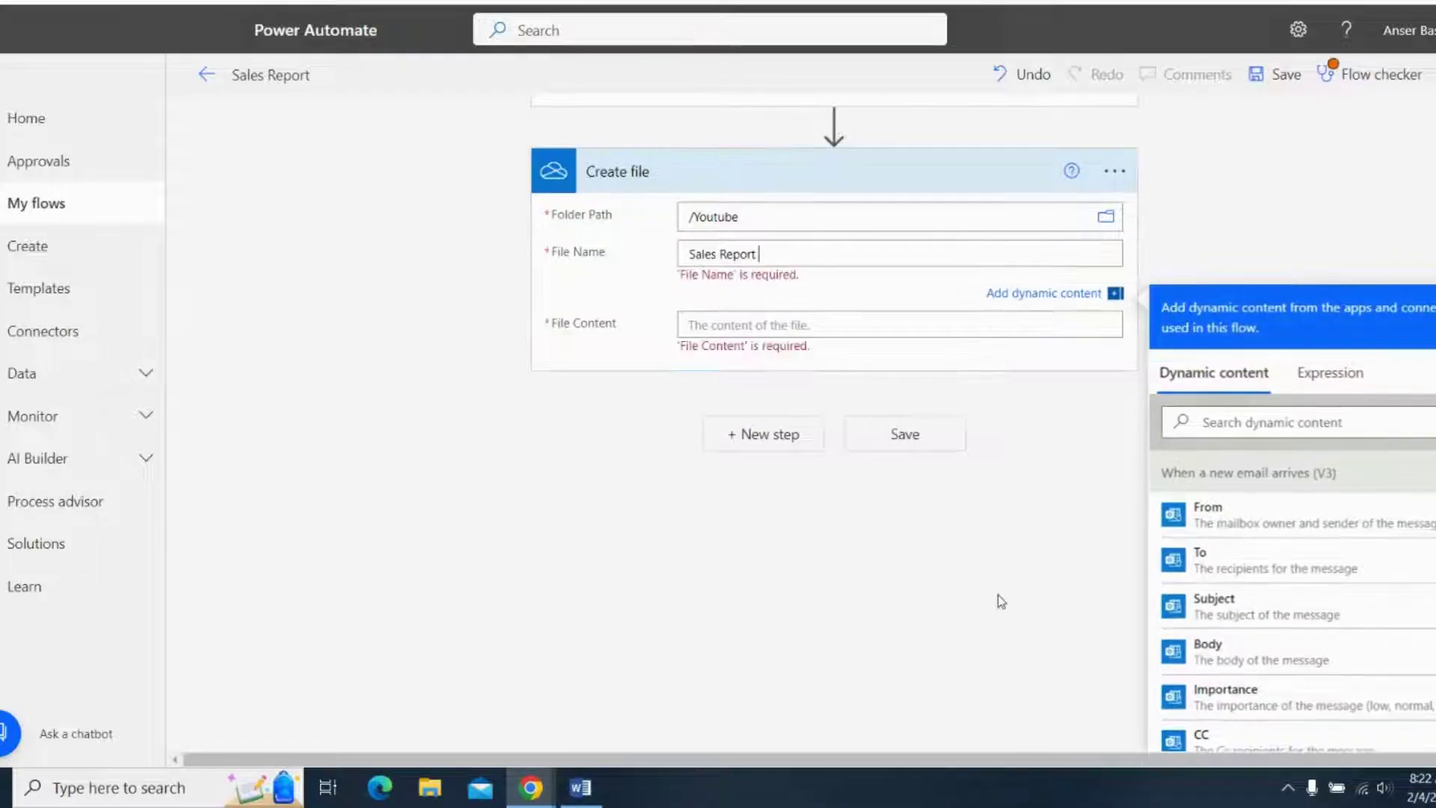
left_click(1255, 430)
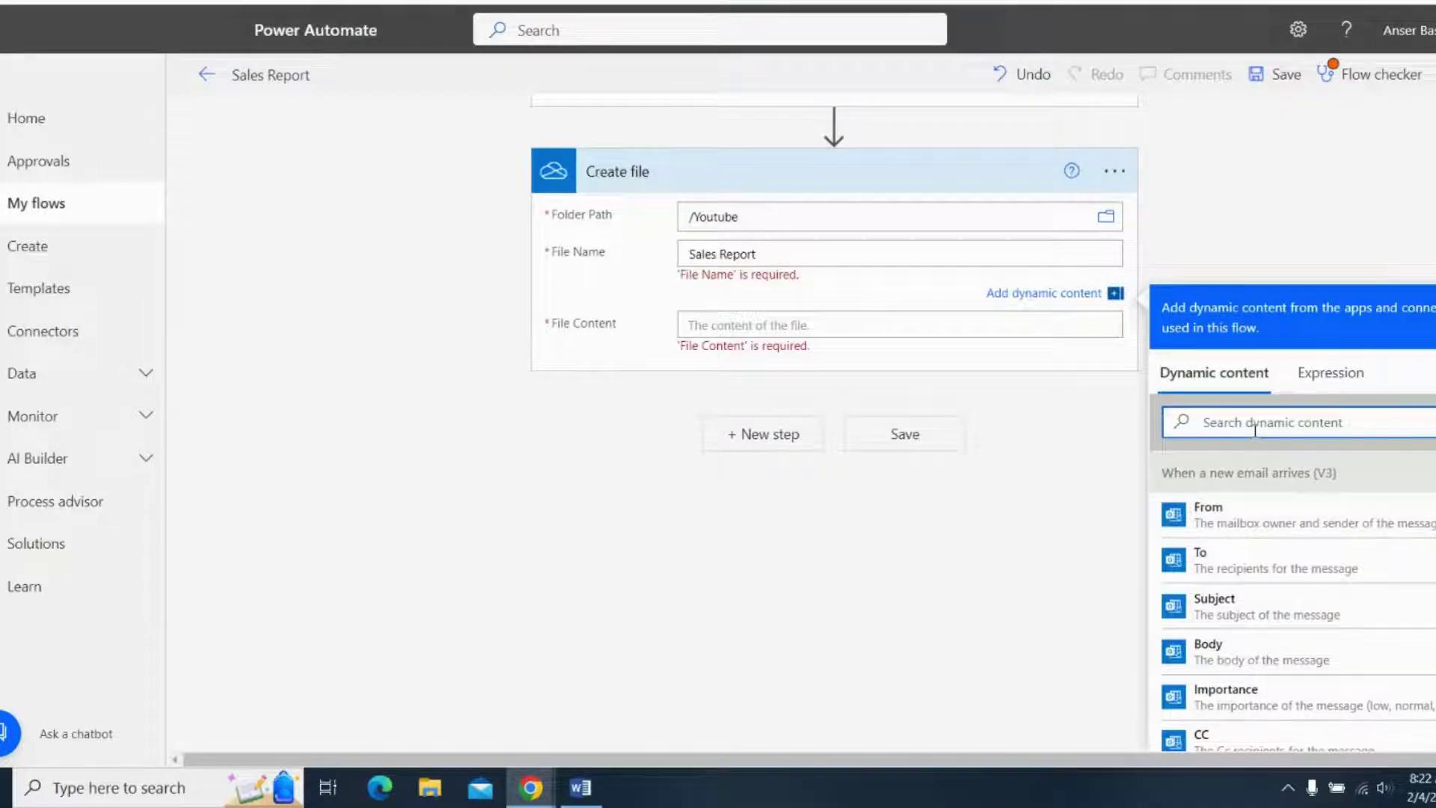
type("time")
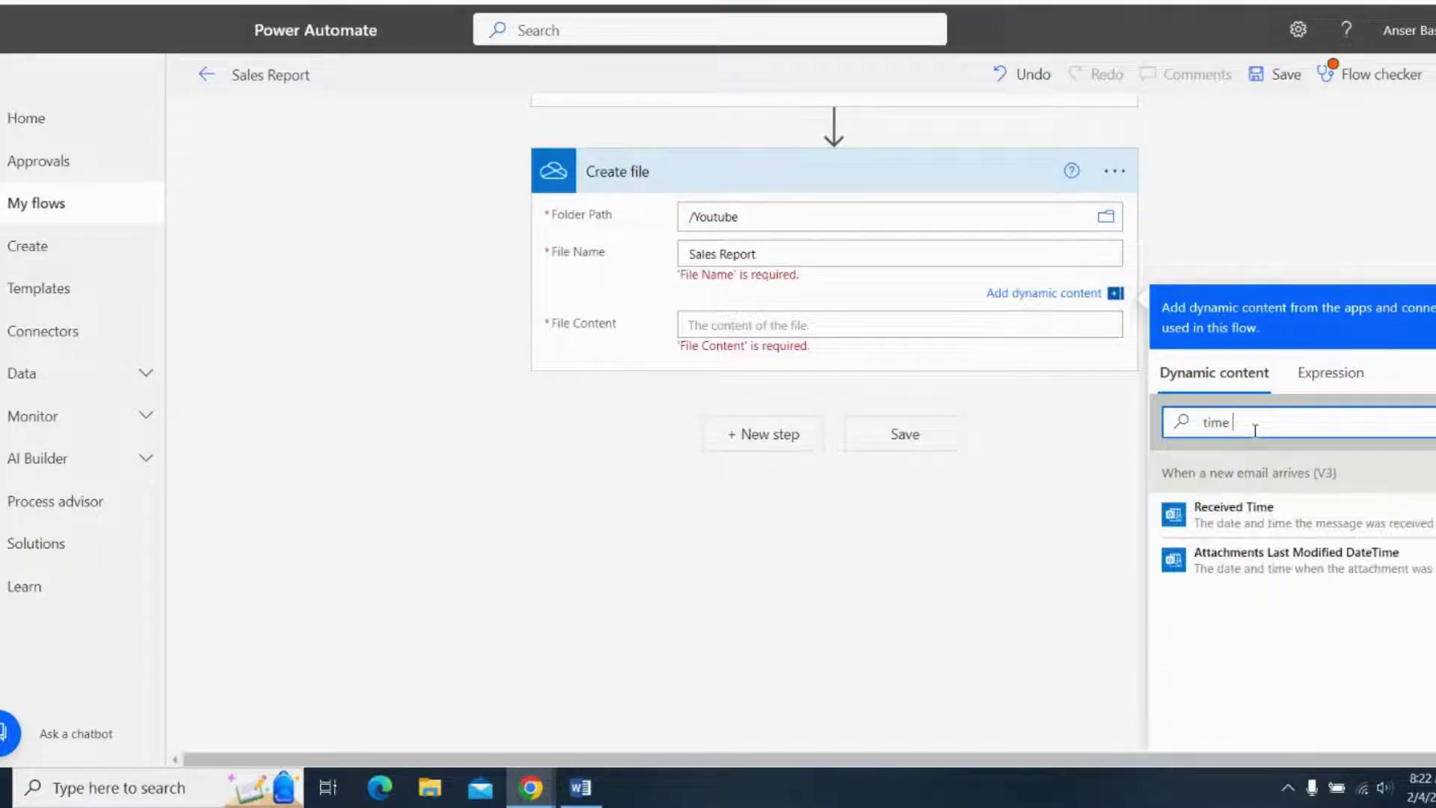
left_click(1244, 517)
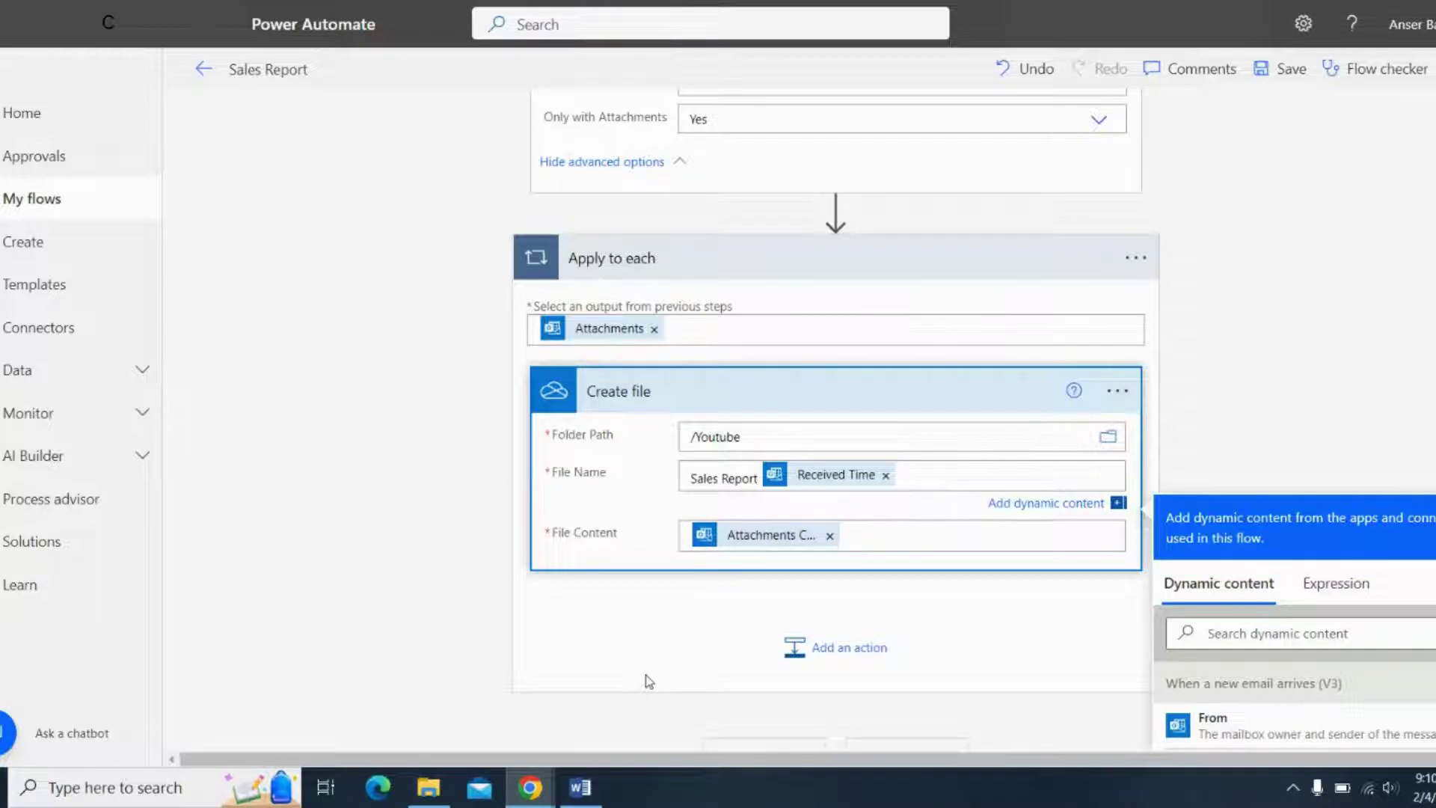
type(".xlsx")
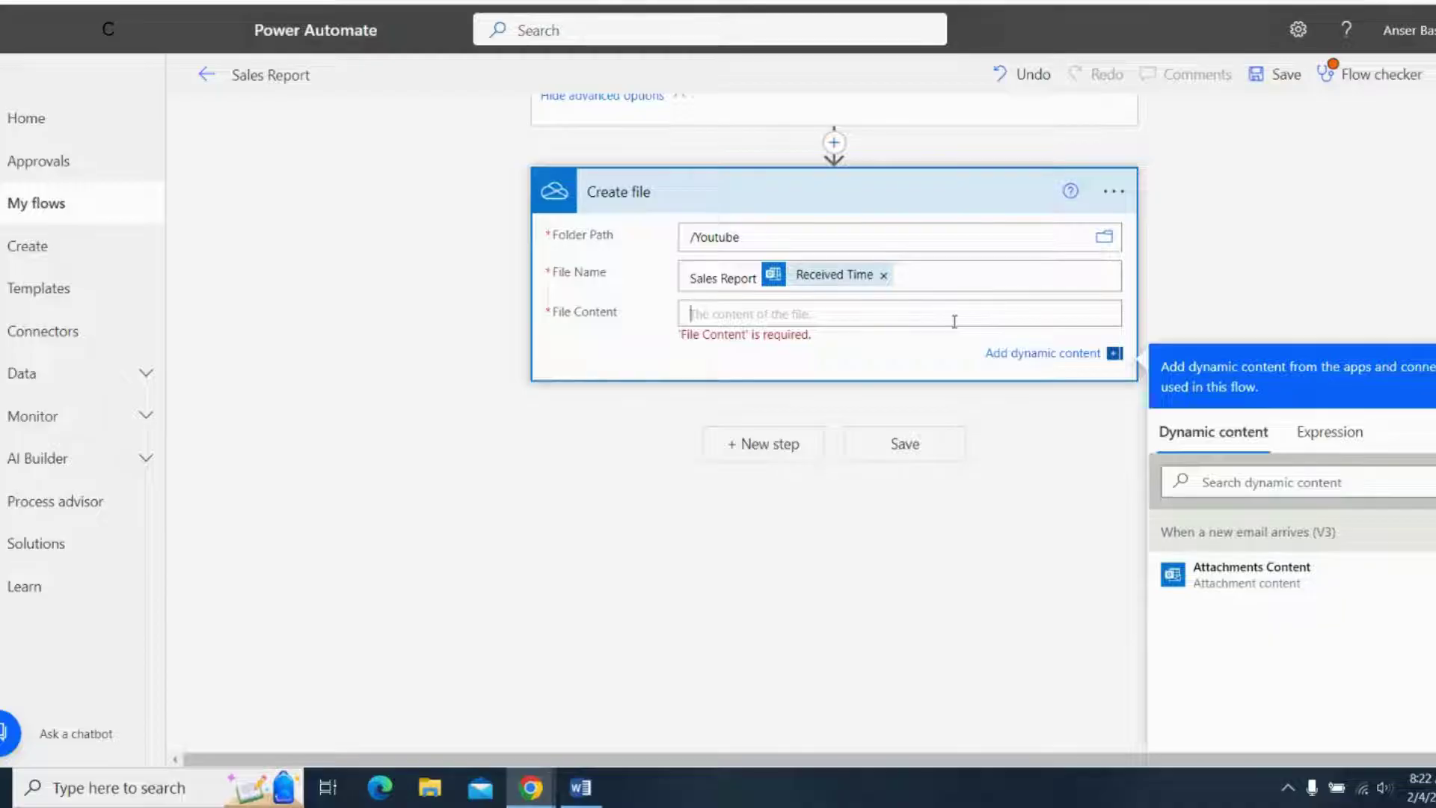
Set the Create file action's File Content to the Attachments Content dynamic content, check the resulting Apply to each loop, and save the flow.
left_click(1250, 483)
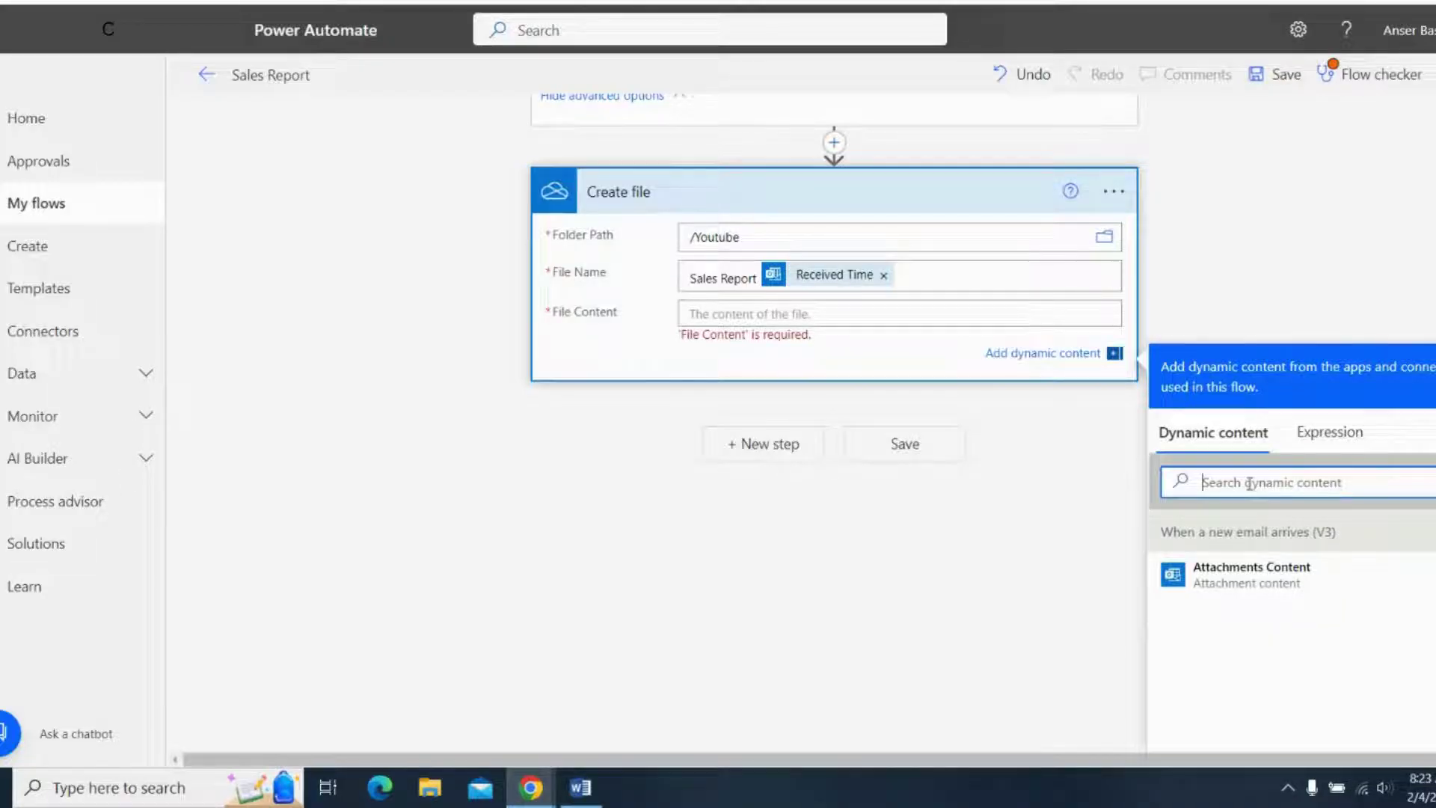
left_click(1263, 583)
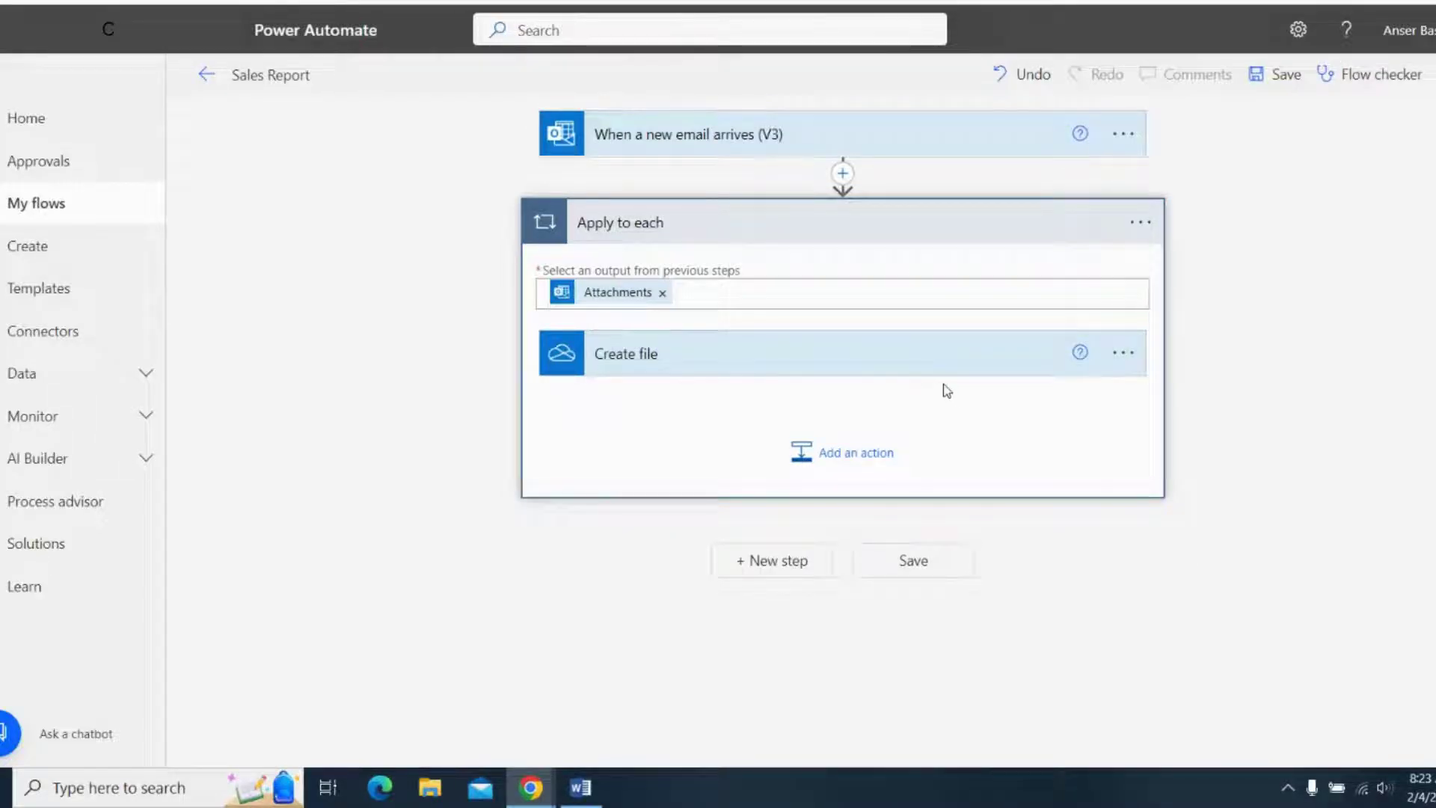
left_click(936, 374)
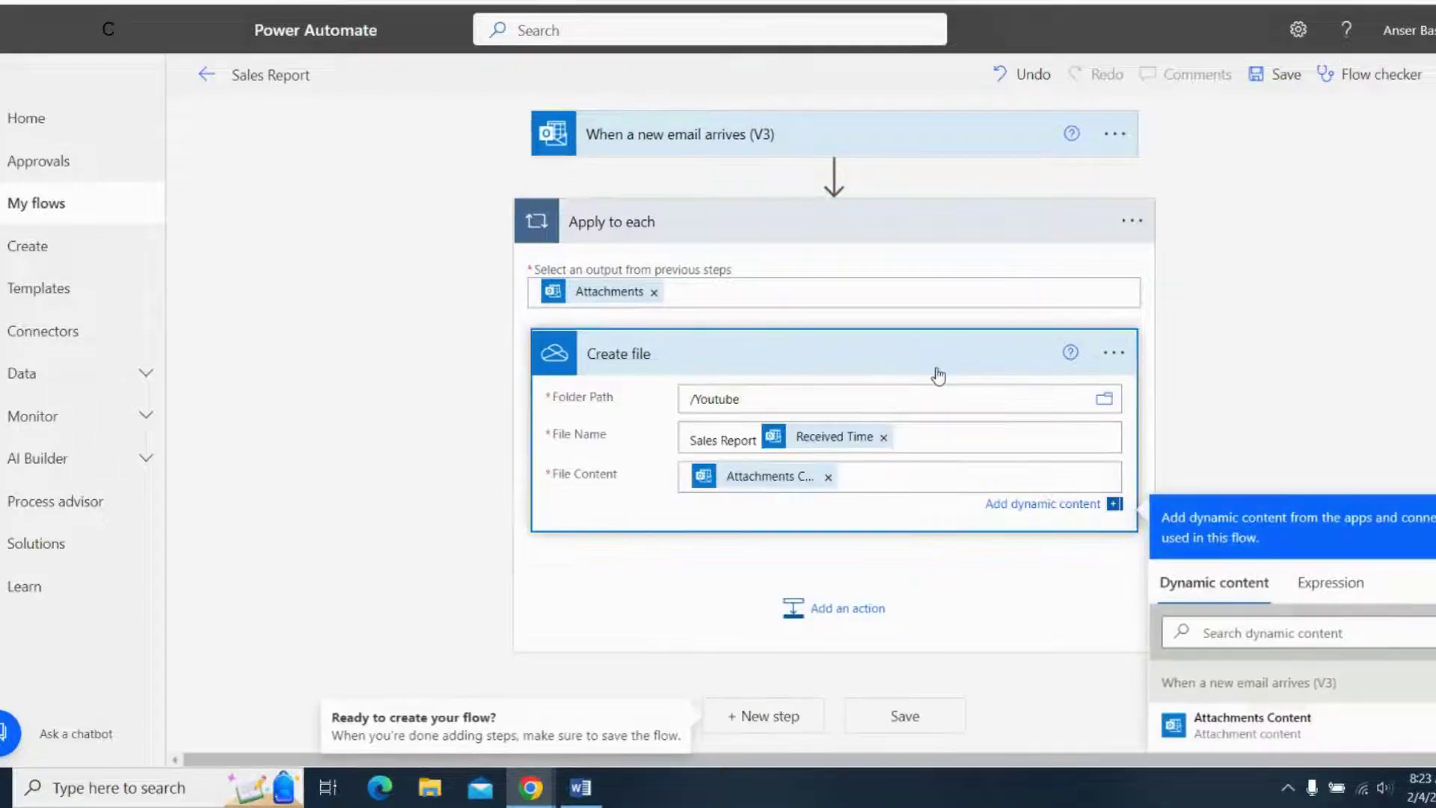
scroll(897, 482, "down", 1)
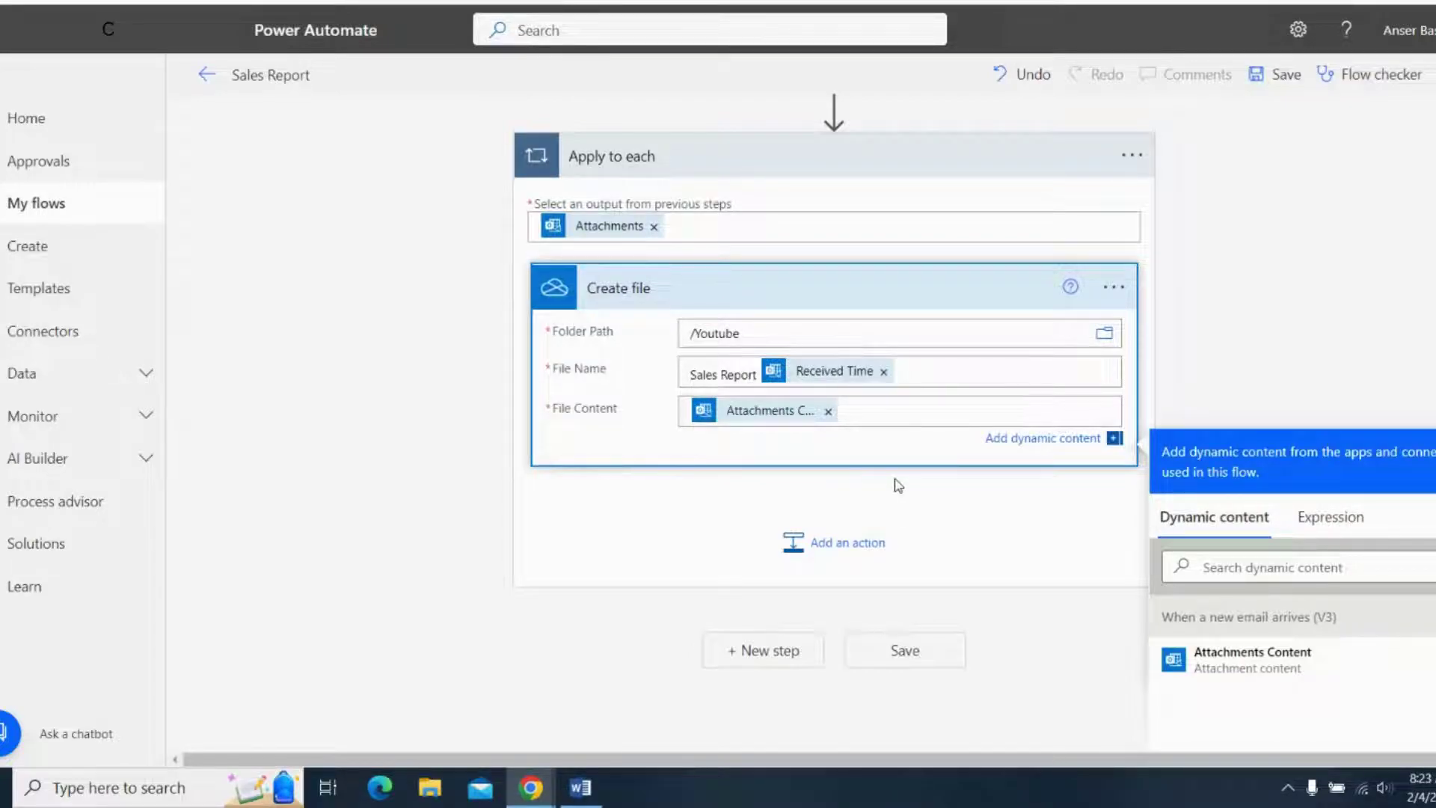
left_click(913, 647)
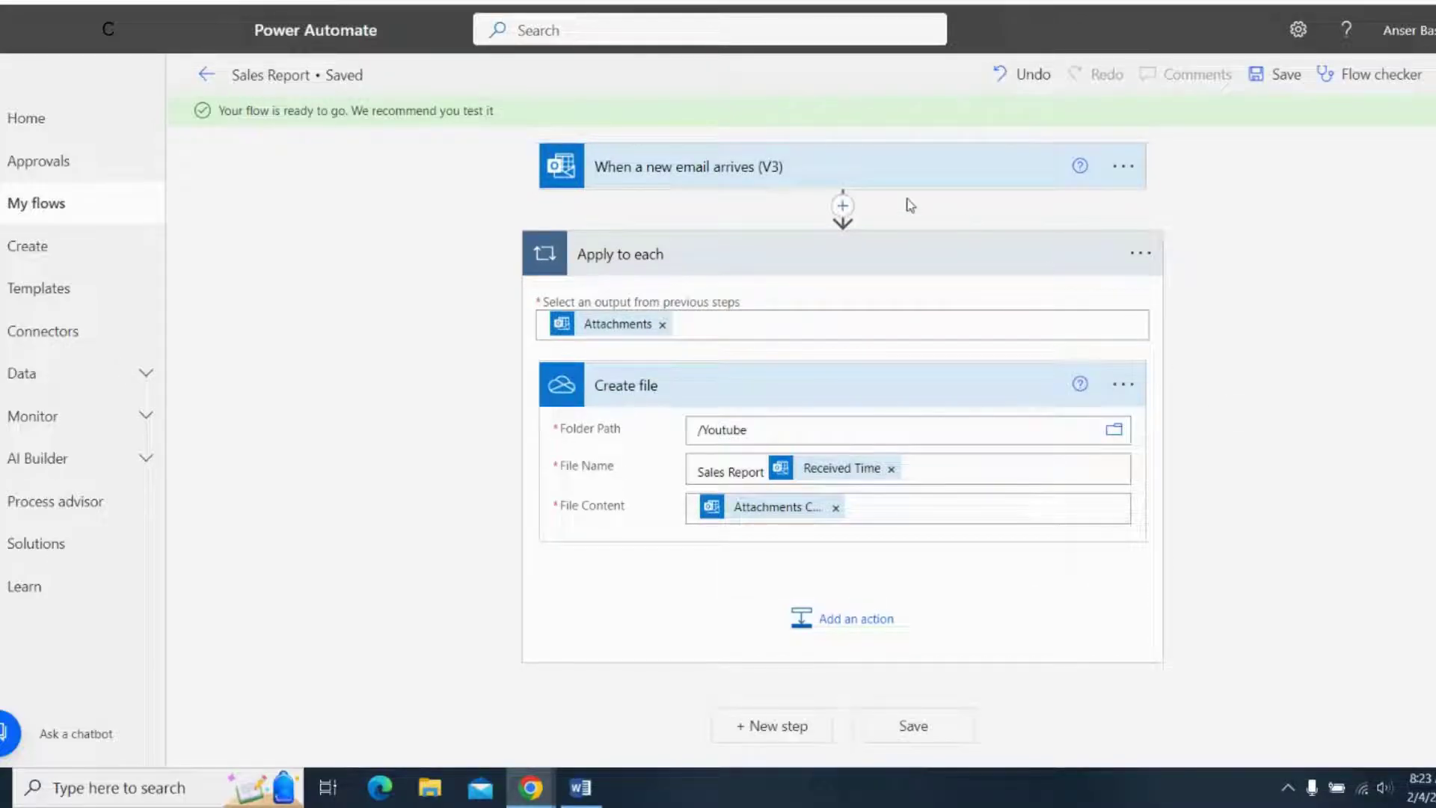
Review the message shown for the saved flow and expand the email trigger to check its Subject Filter.
left_click_drag(351, 112, 528, 100)
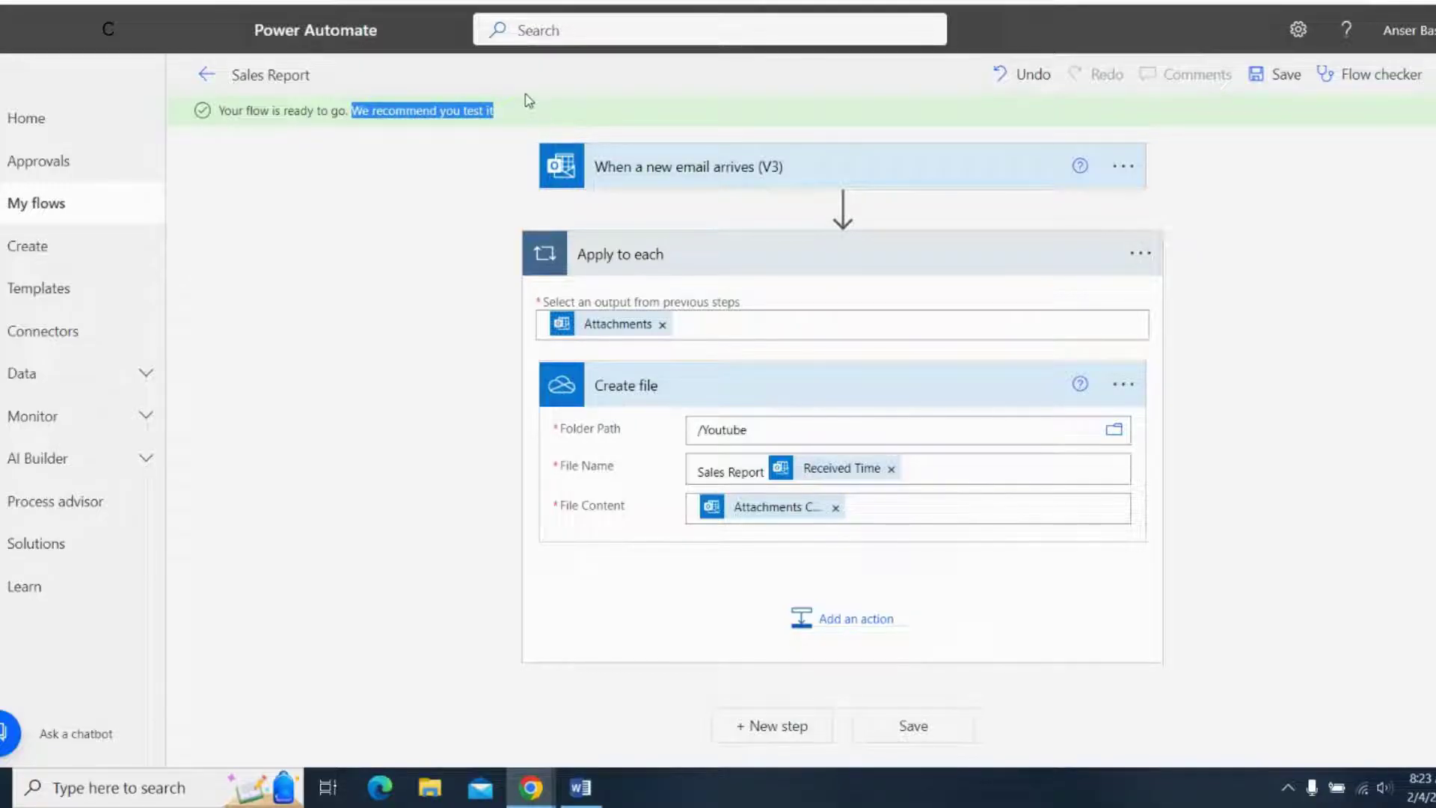
left_click(425, 292)
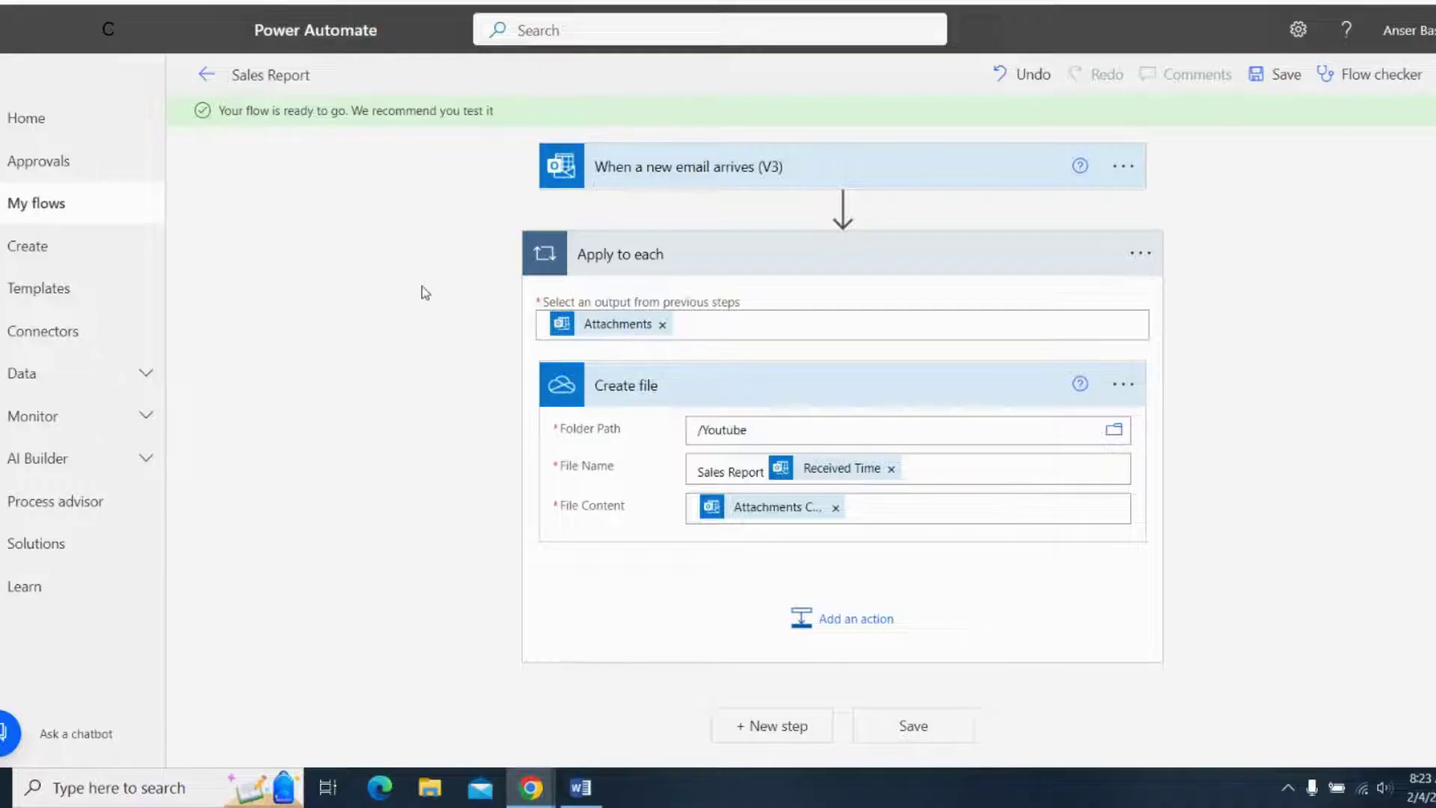
left_click(631, 175)
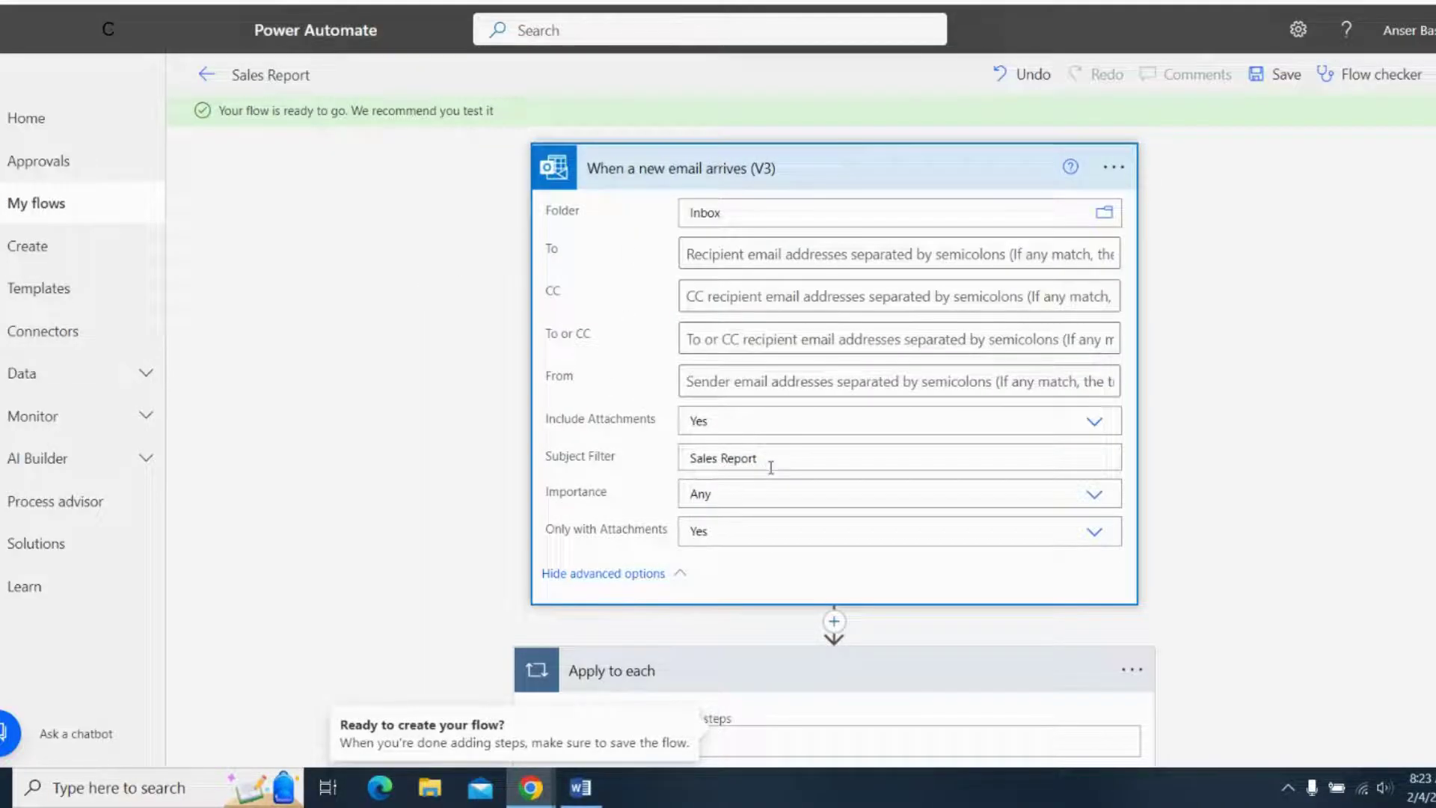
left_click_drag(769, 458, 647, 463)
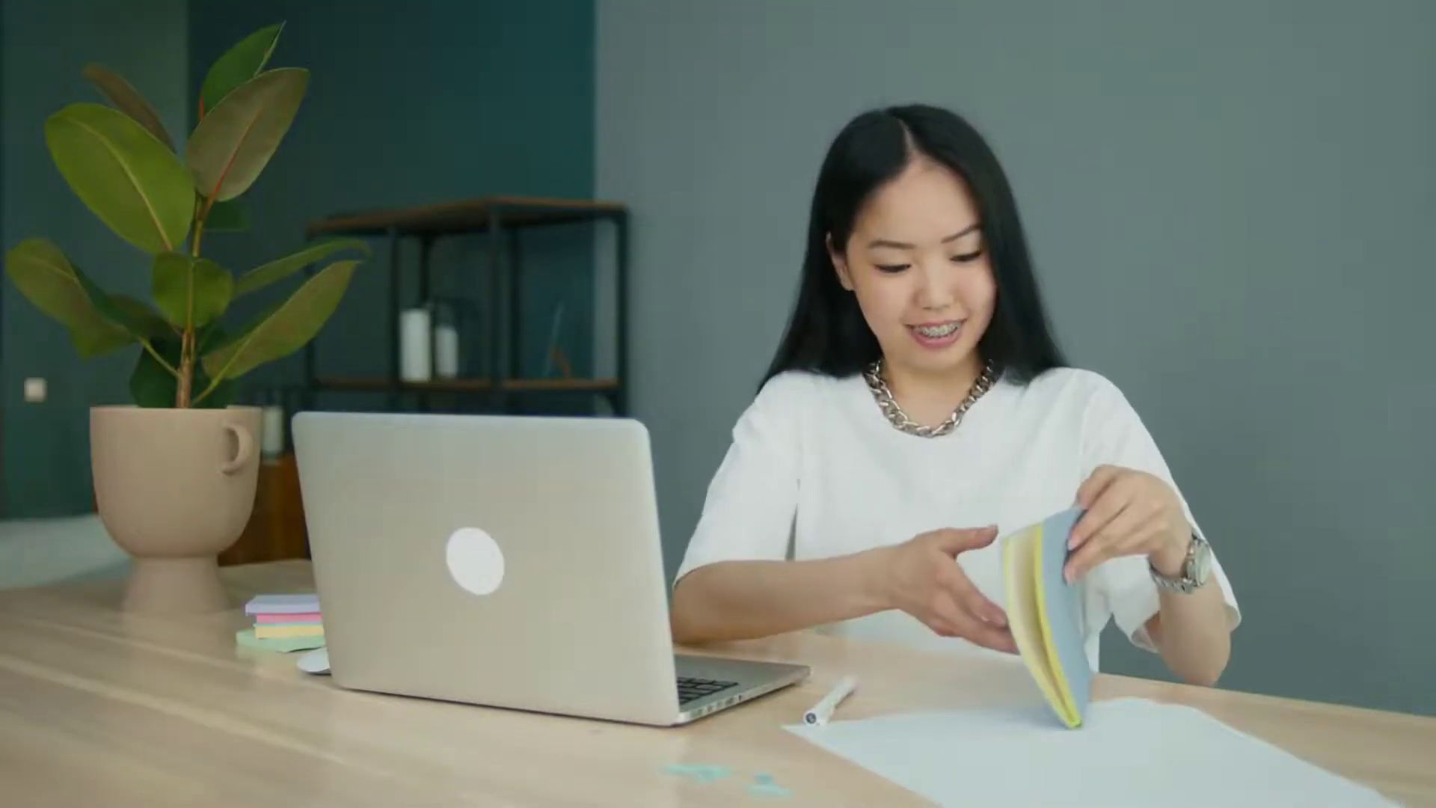